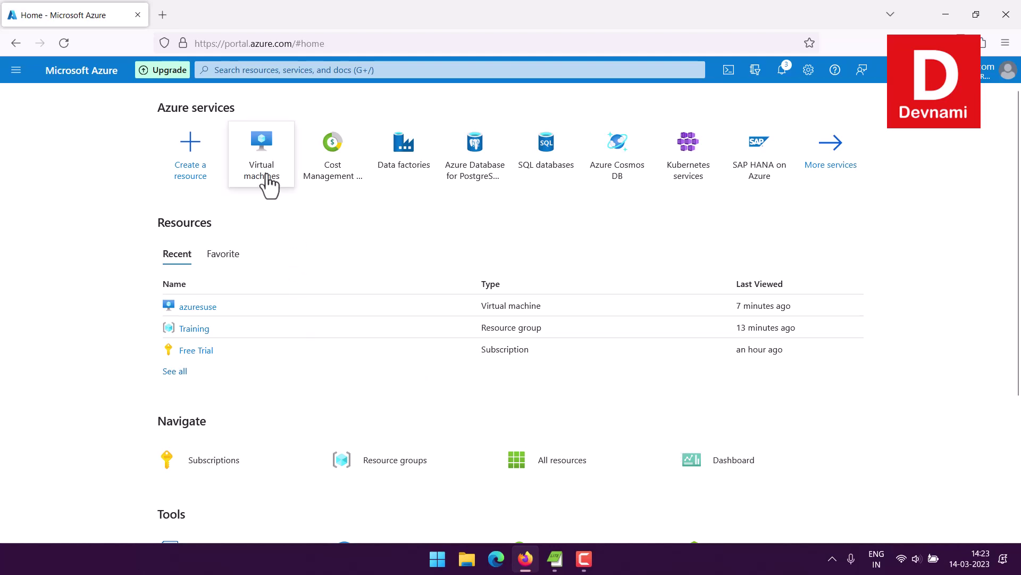
pyautogui.moveTo(266, 173)
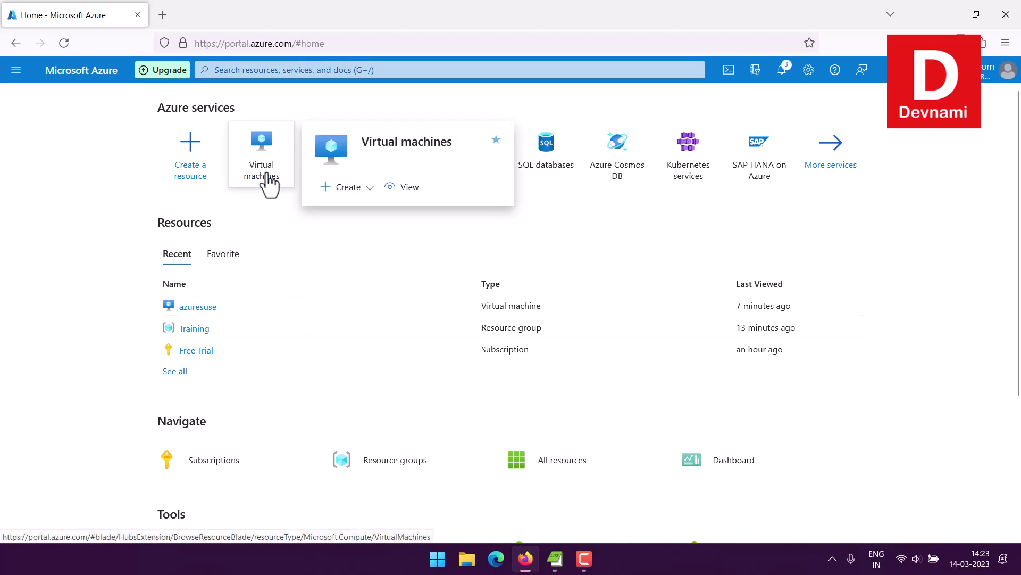
pyautogui.click(241, 69)
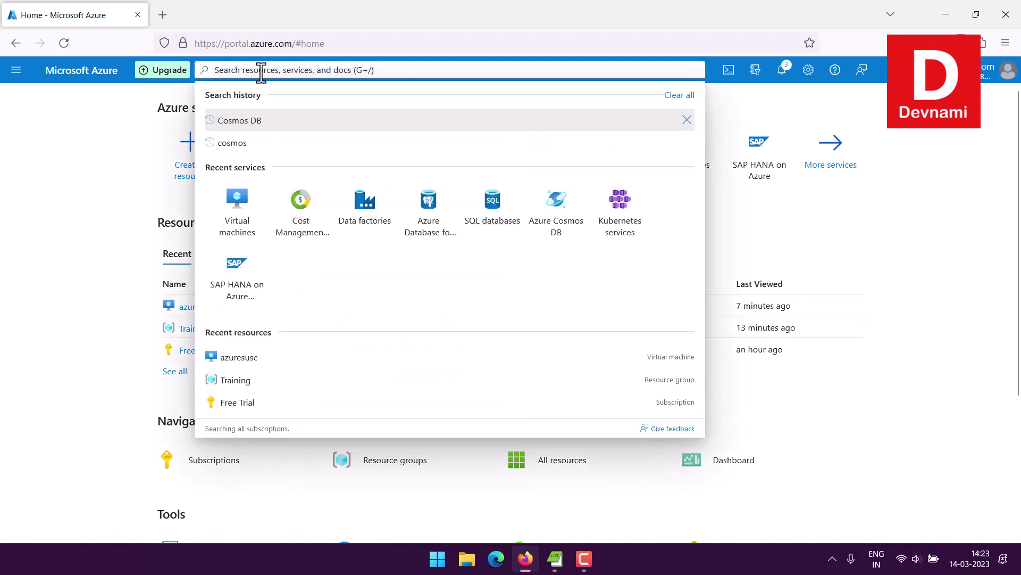
pyautogui.click(10, 169)
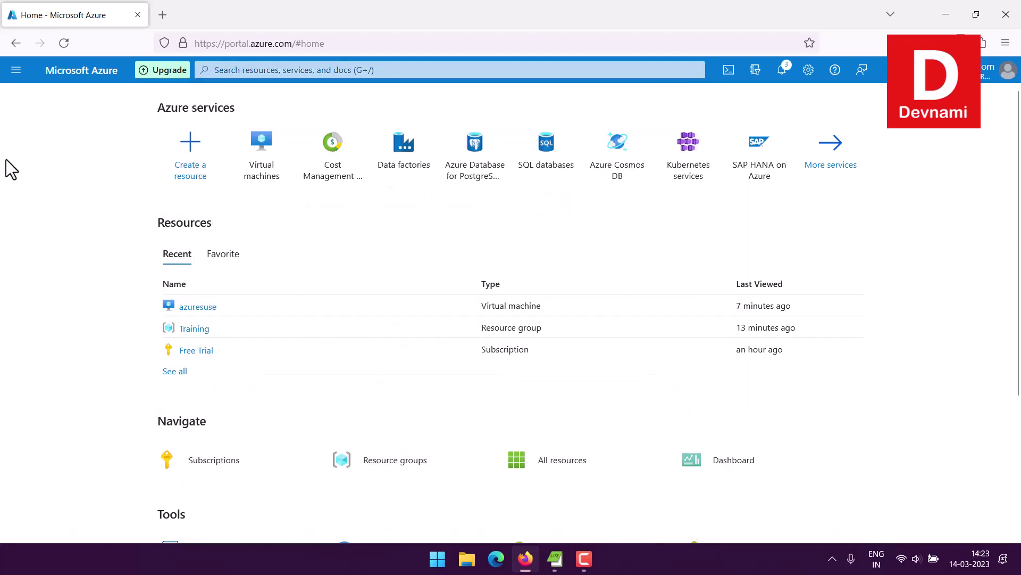
# Open the Virtual machines service and start creating a new Azure virtual machine
pyautogui.click(16, 70)
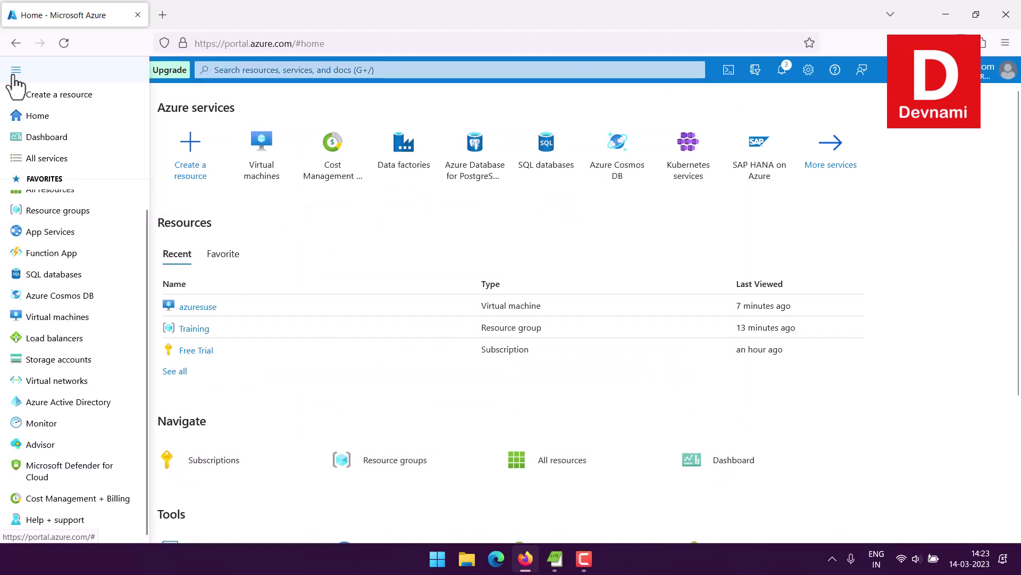
pyautogui.click(57, 316)
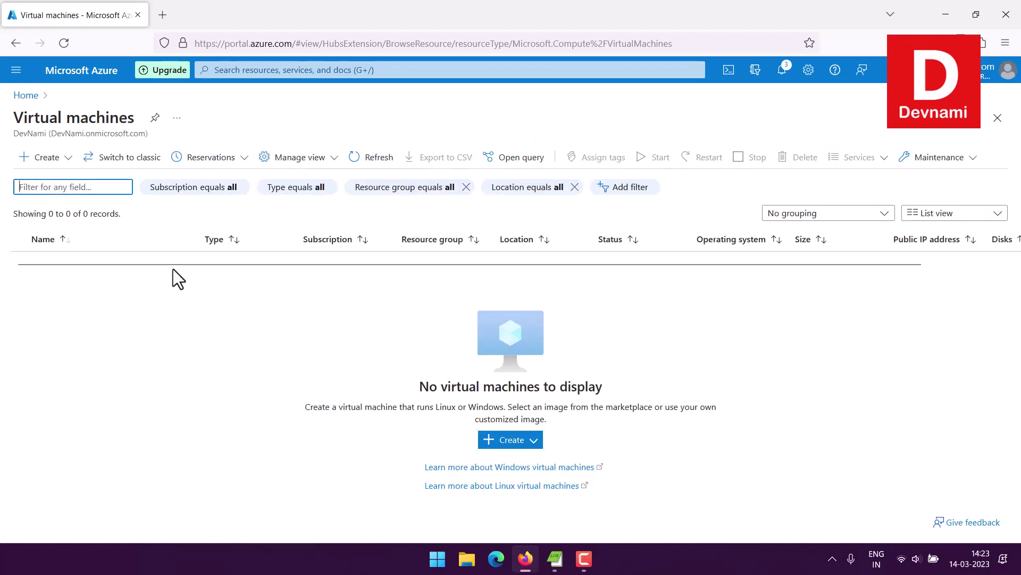
pyautogui.click(72, 159)
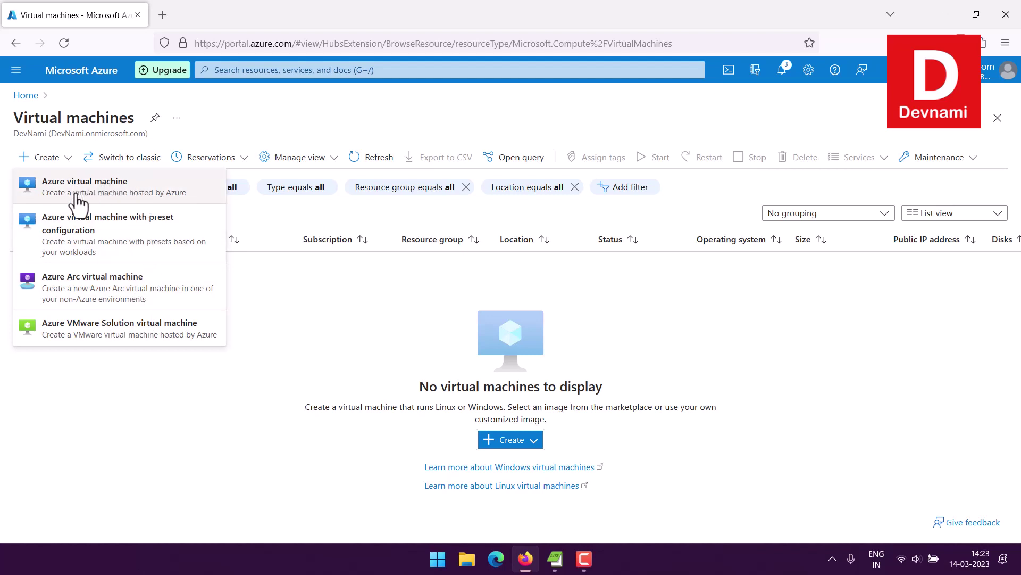
pyautogui.click(139, 193)
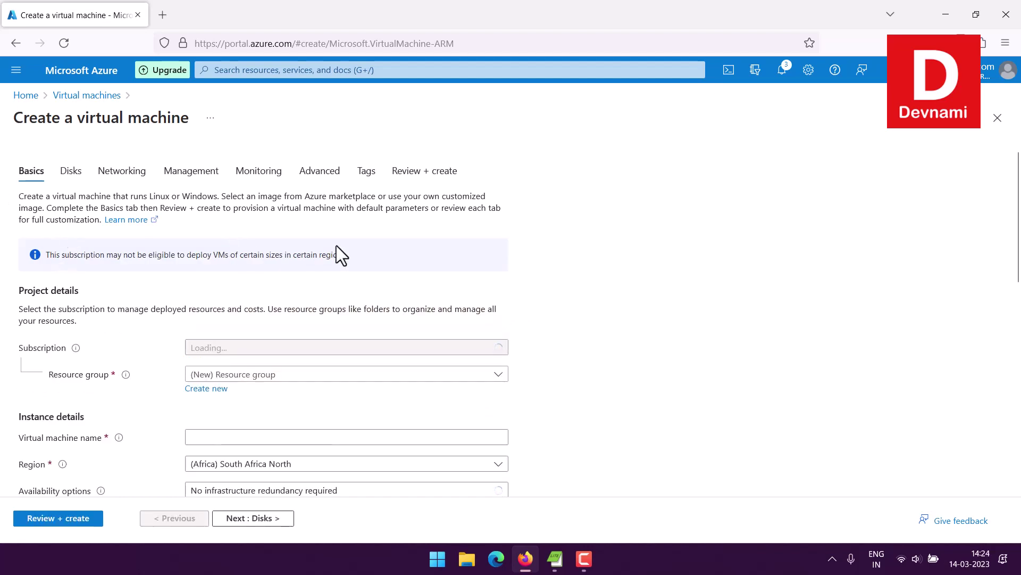
# Assign the new virtual machine to the Training resource group and name it azureoracle
pyautogui.scroll(-3, 695, 279)
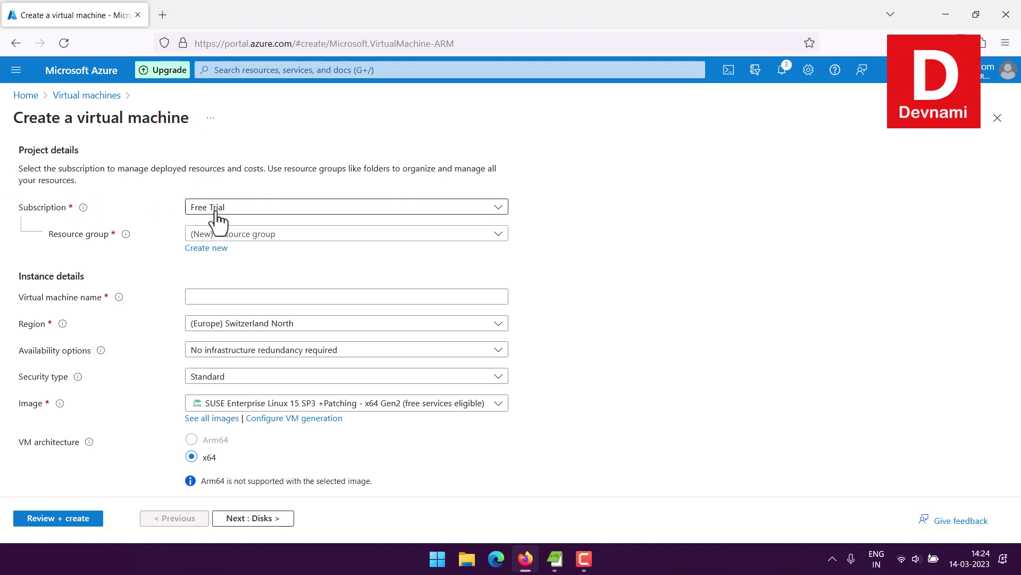
pyautogui.click(266, 237)
pyautogui.click(224, 301)
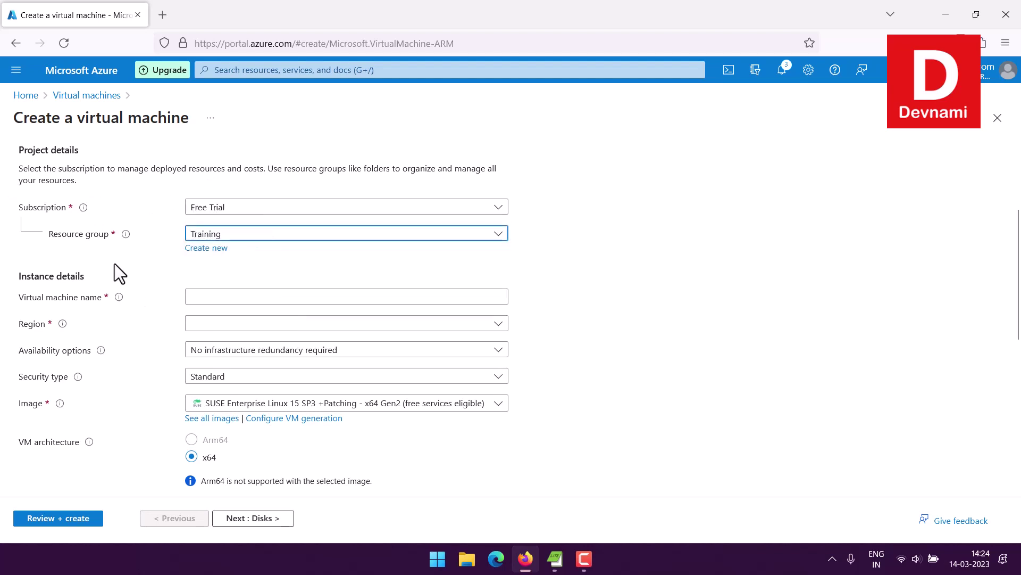
pyautogui.moveTo(127, 236)
pyautogui.scroll(-2, 169, 266)
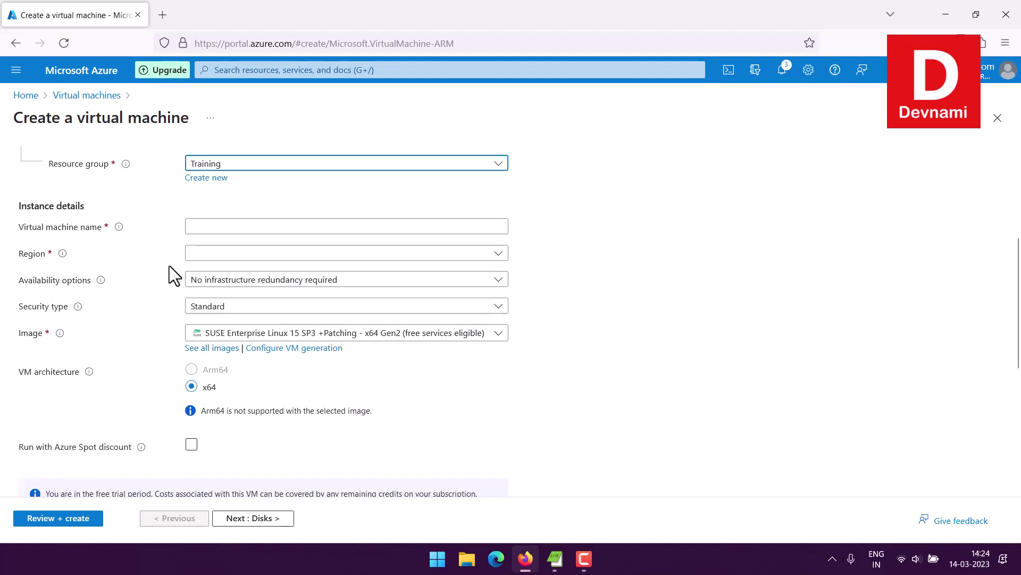
pyautogui.click(224, 228)
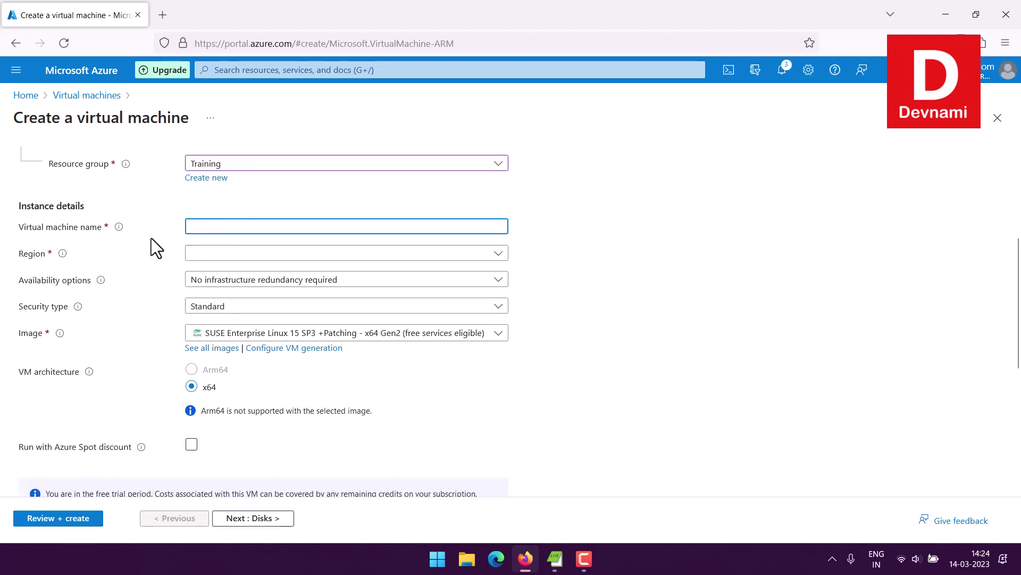
pyautogui.write('azureoracle')
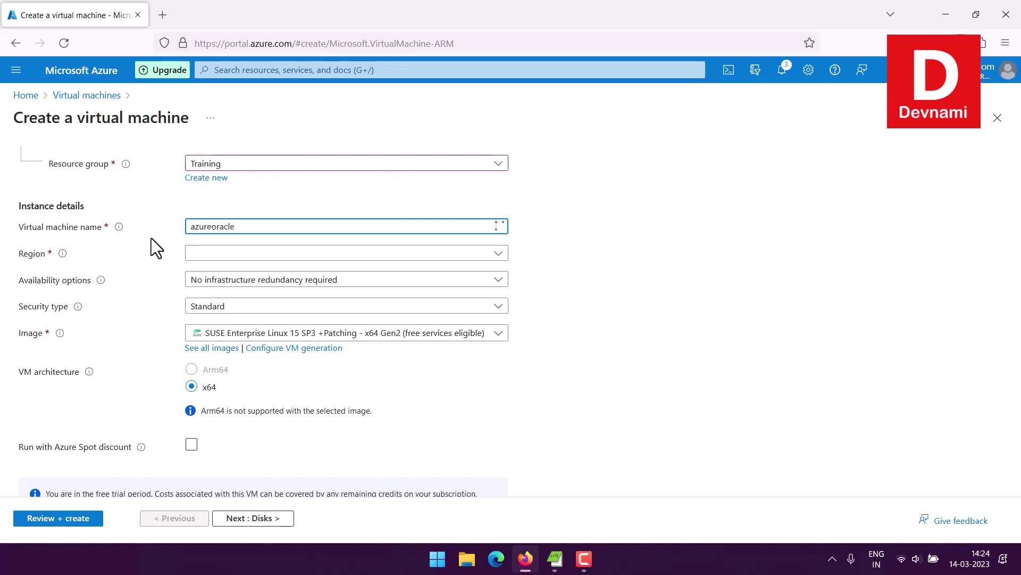
# Set the region to (US) East US and place the virtual machine in availability zone Zone 1
pyautogui.click(200, 258)
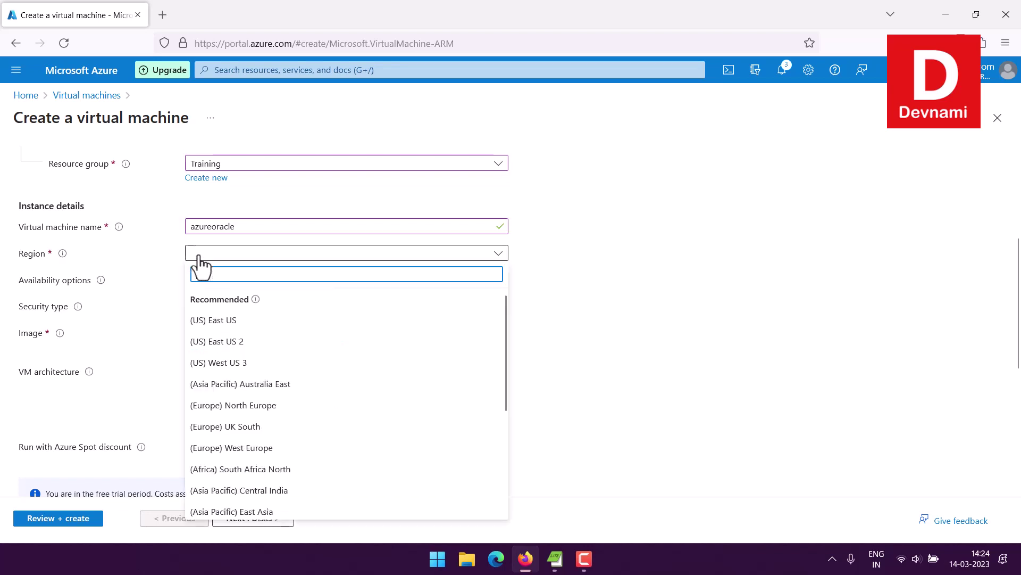
pyautogui.click(212, 323)
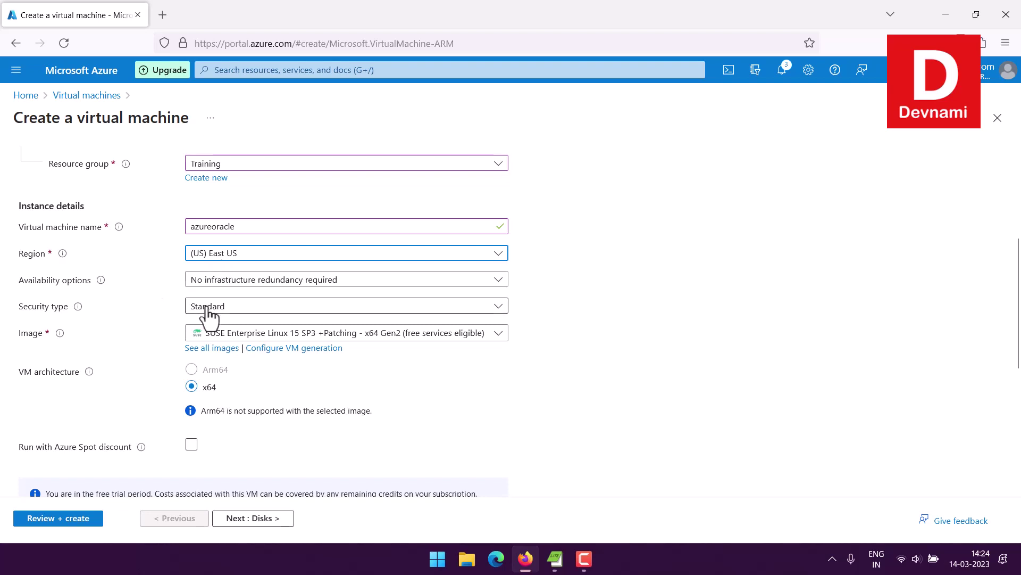
pyautogui.click(221, 278)
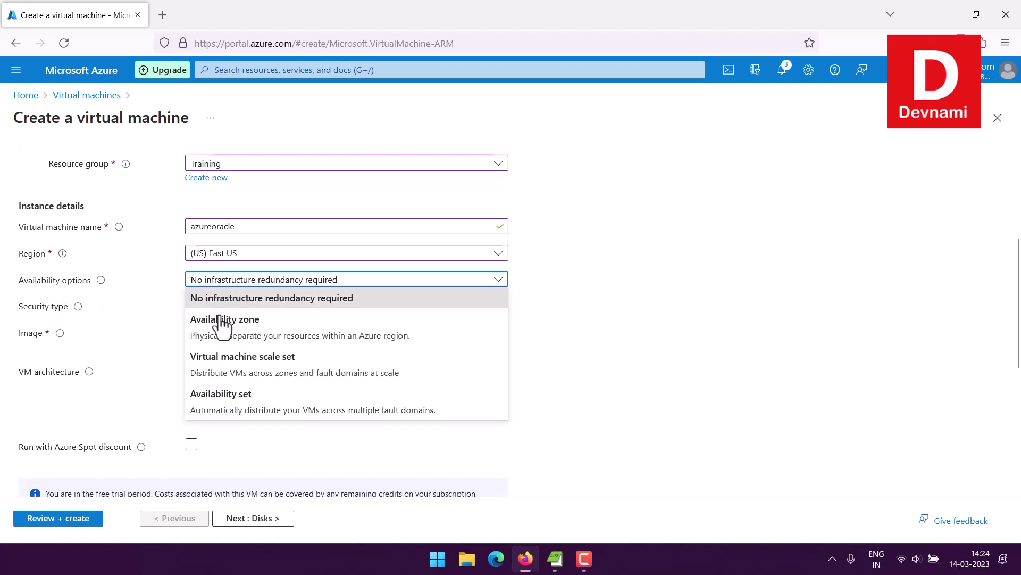
pyautogui.click(218, 320)
pyautogui.click(225, 306)
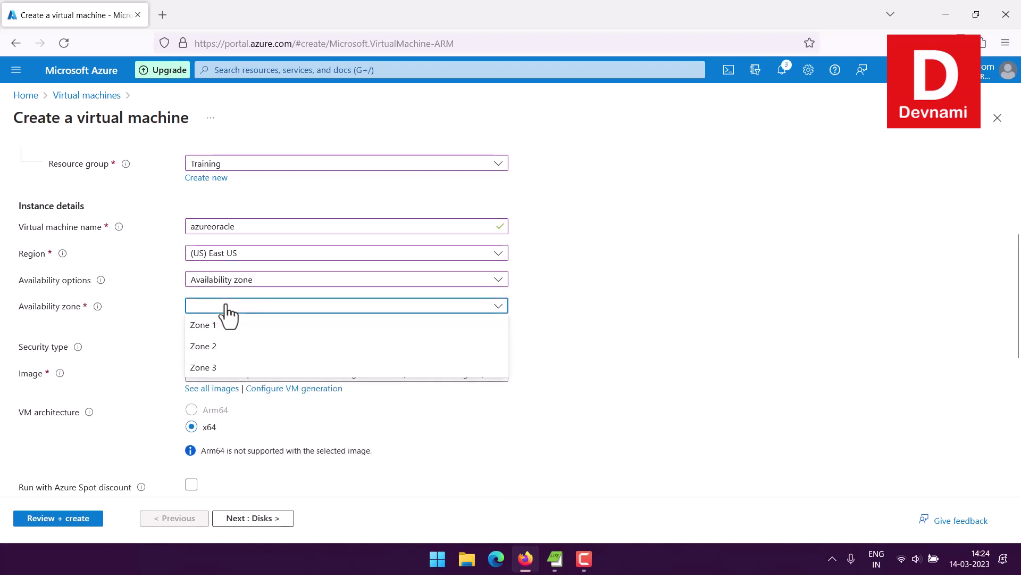
pyautogui.click(215, 326)
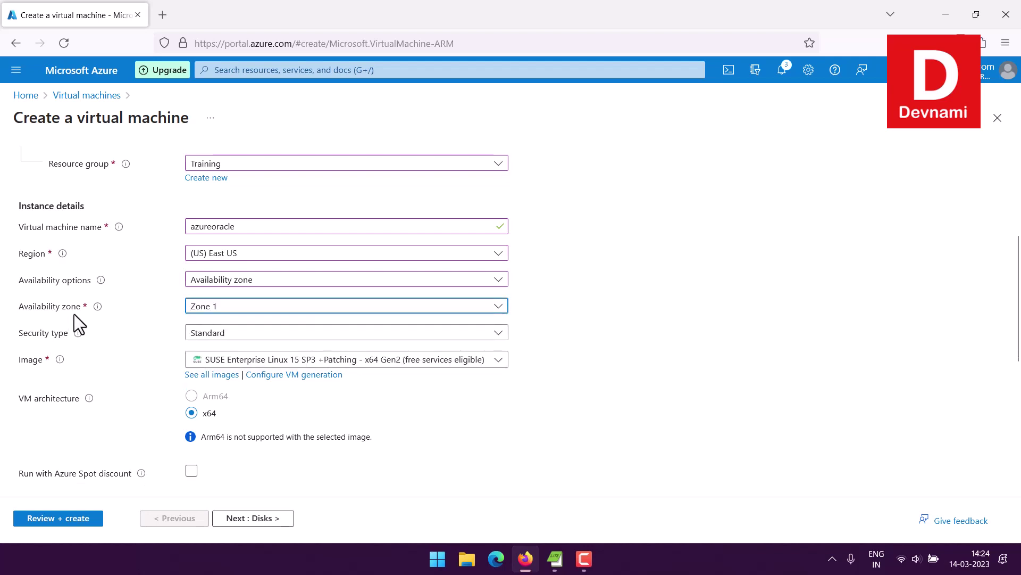
# Choose Oracle Linux 8.5 (LVM) - x64 Gen2 as the virtual machine's image
pyautogui.moveTo(79, 333)
pyautogui.click(217, 361)
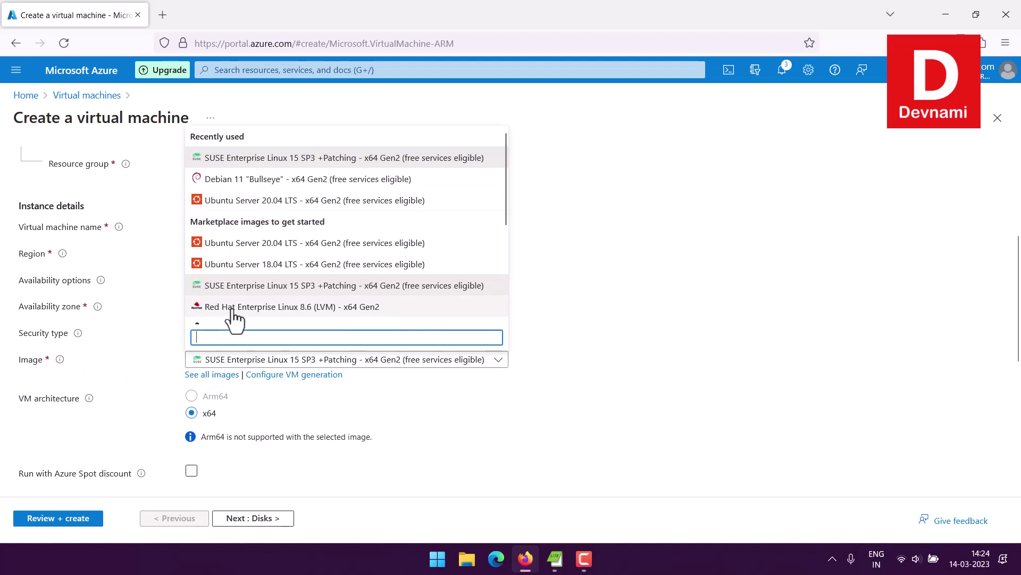
pyautogui.scroll(-2, 400, 268)
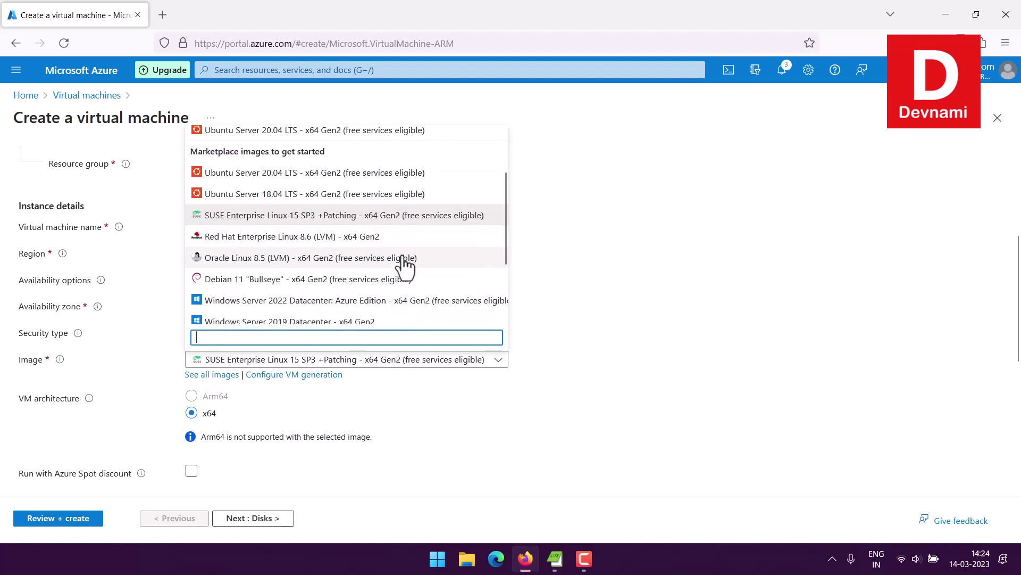
pyautogui.click(347, 258)
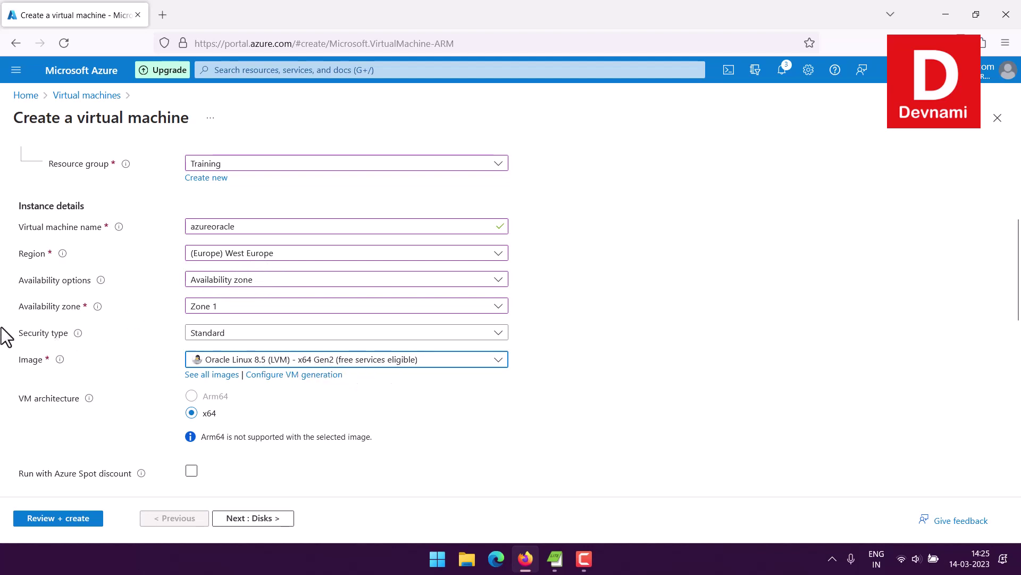
# Set the SSH public key source of the administrator account to Generate new key pair
pyautogui.scroll(-1, 8, 336)
pyautogui.scroll(-4, 13, 327)
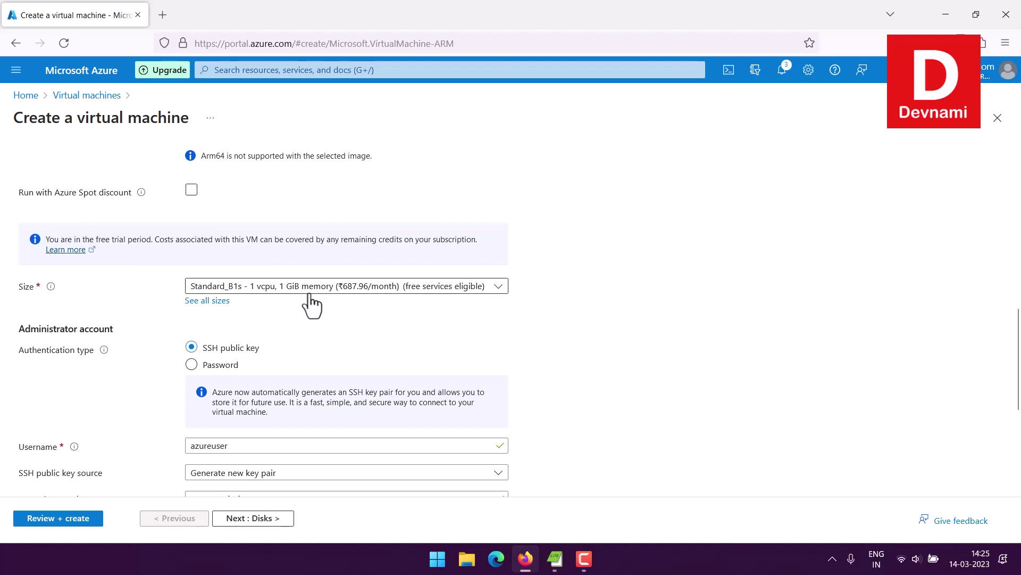
pyautogui.scroll(-4, 311, 305)
pyautogui.scroll(1, 312, 293)
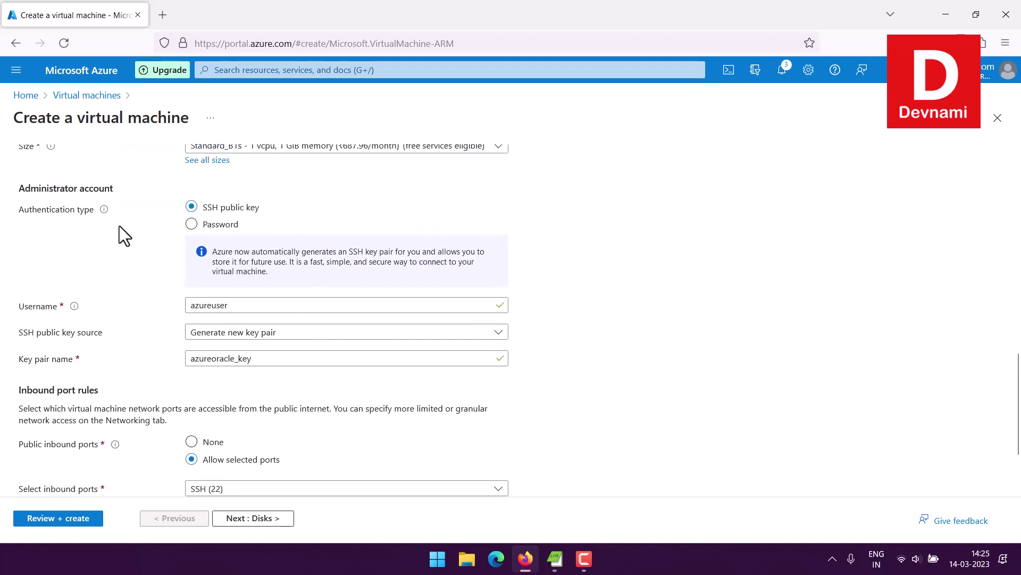
pyautogui.moveTo(28, 189); pyautogui.dragTo(88, 189)
pyautogui.click(120, 186)
pyautogui.click(229, 333)
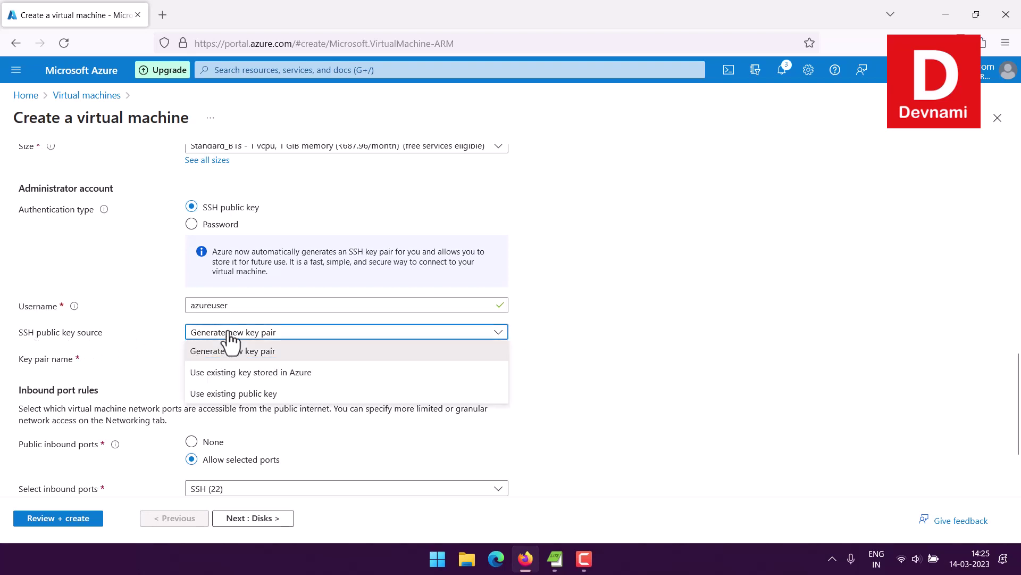
pyautogui.click(273, 351)
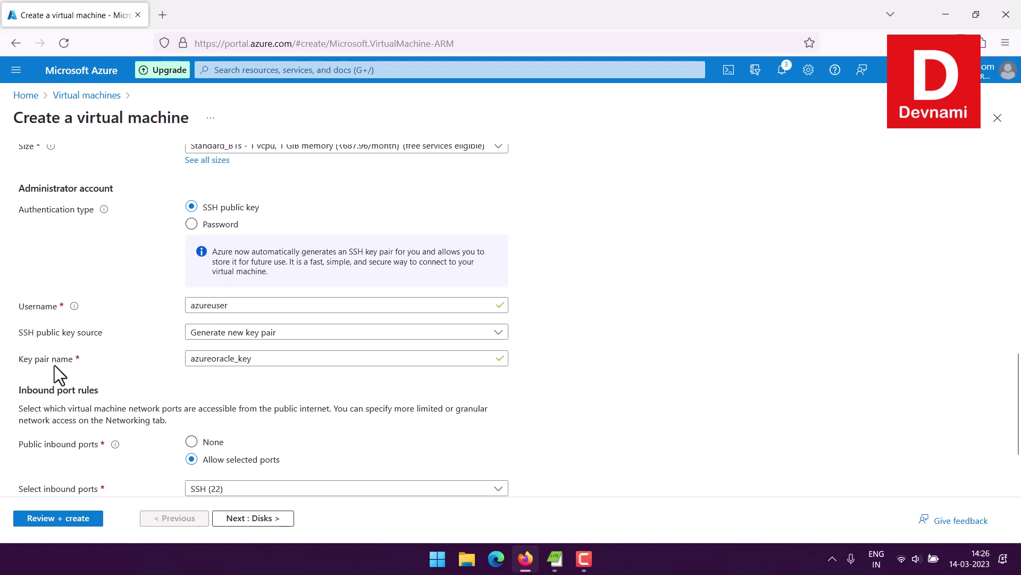
pyautogui.click(189, 358)
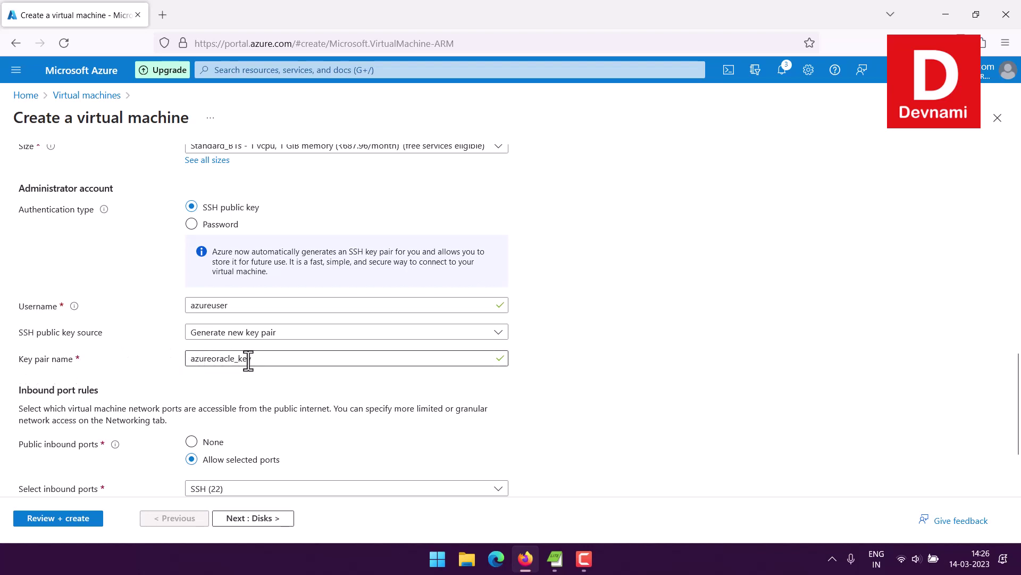
# Allow HTTP (80) in addition to SSH (22) as inbound ports and submit the configuration for review
pyautogui.scroll(-2, 166, 326)
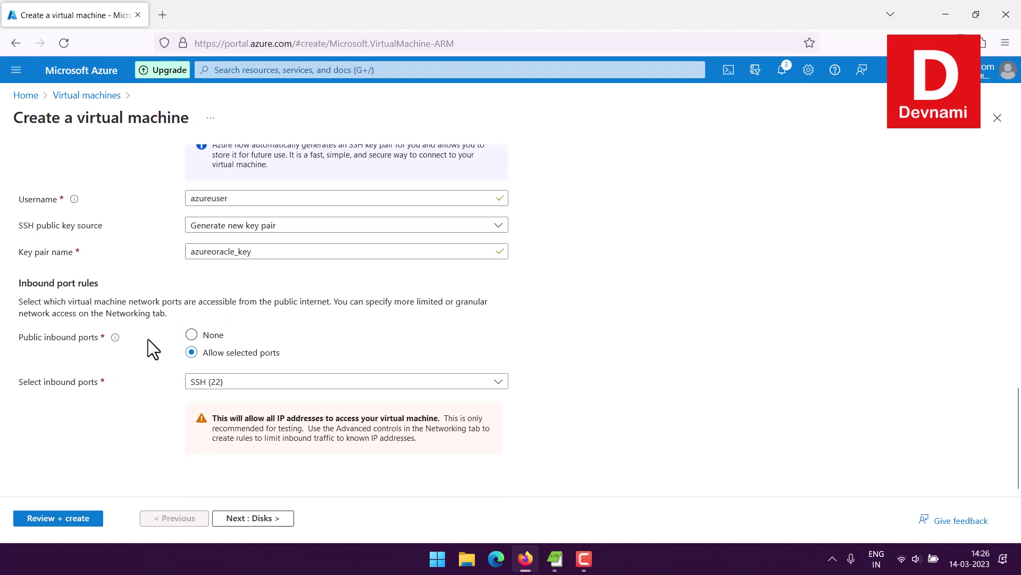
pyautogui.click(232, 382)
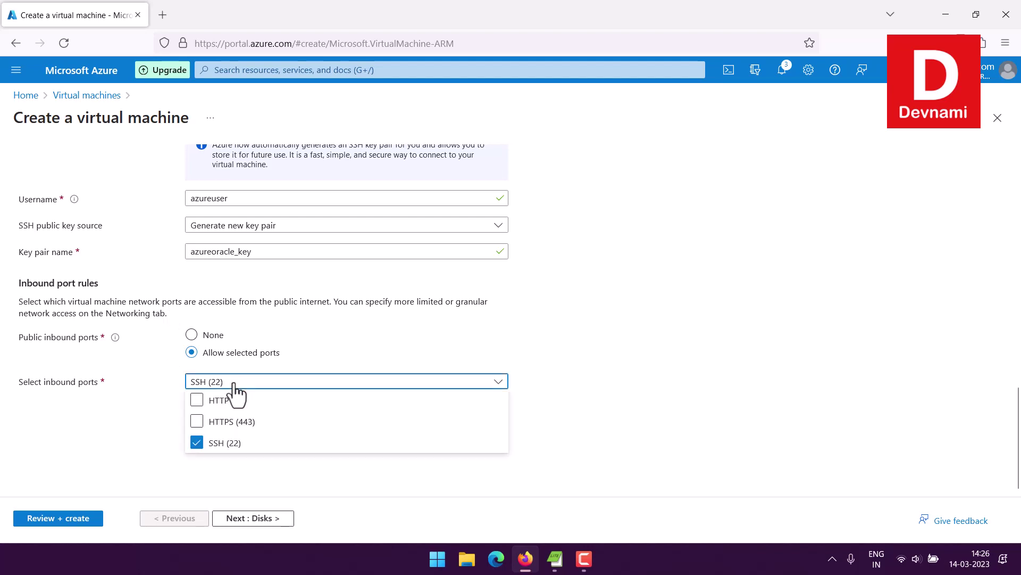
pyautogui.click(216, 404)
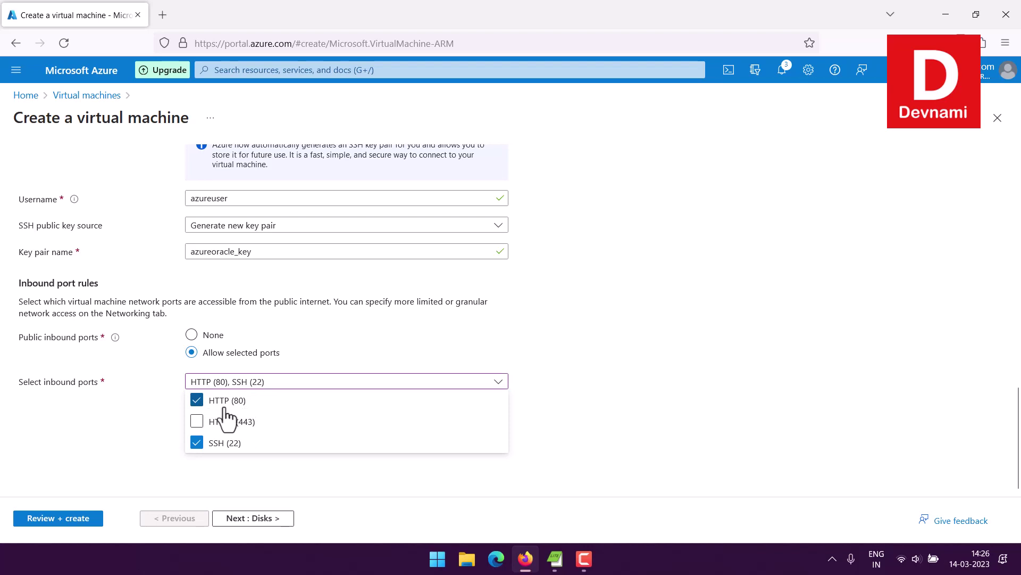
pyautogui.click(156, 379)
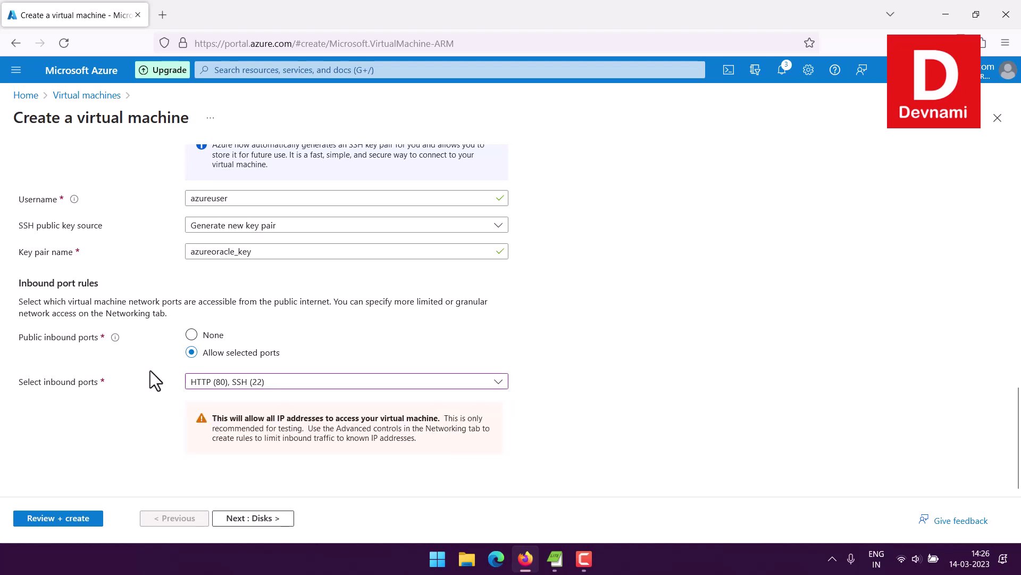
pyautogui.scroll(2, 149, 370)
pyautogui.click(76, 515)
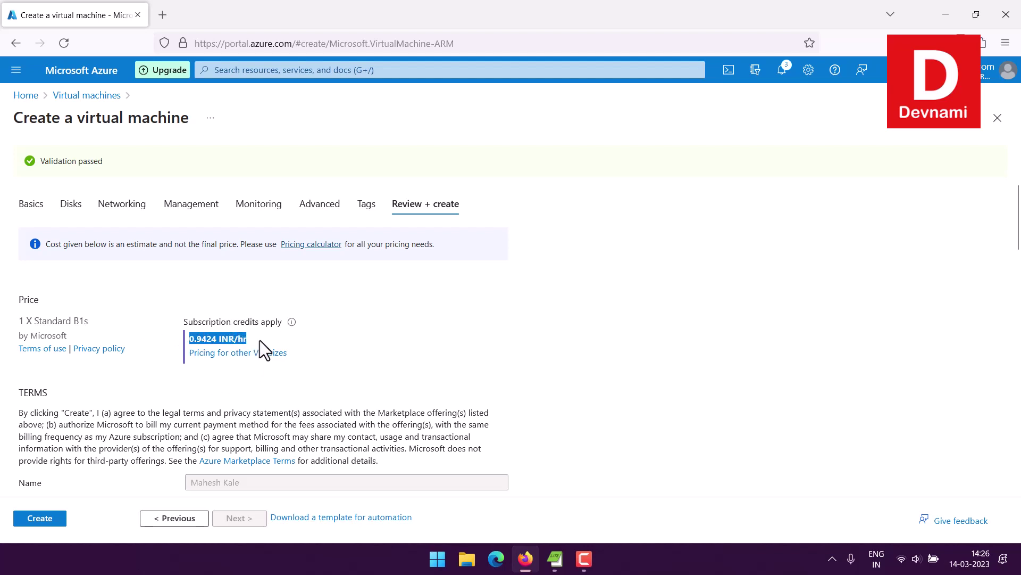
# Examine the hourly price and the basics, disks and networking settings in the virtual machine's review summary
pyautogui.click(228, 339)
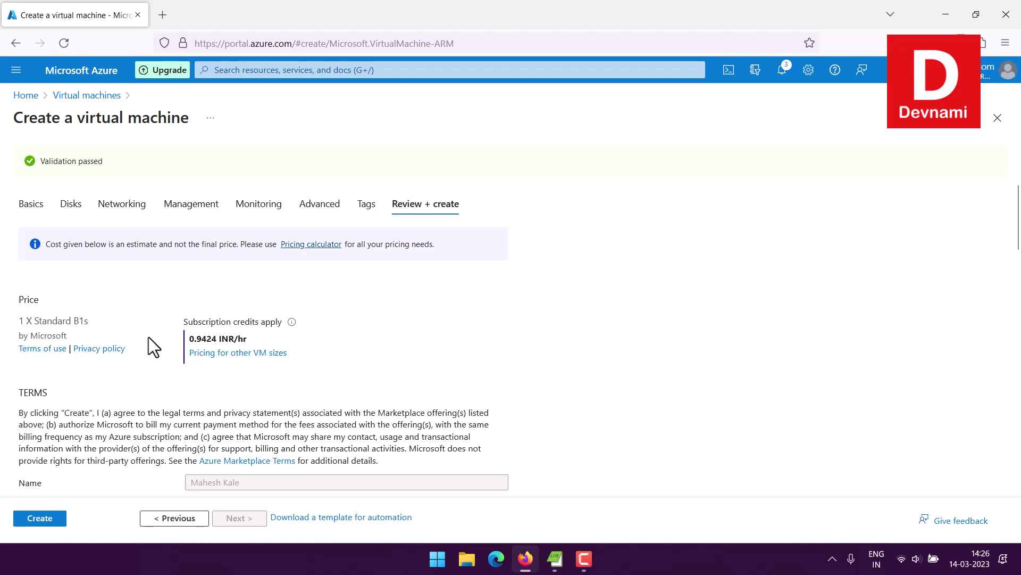
pyautogui.scroll(-6, 148, 337)
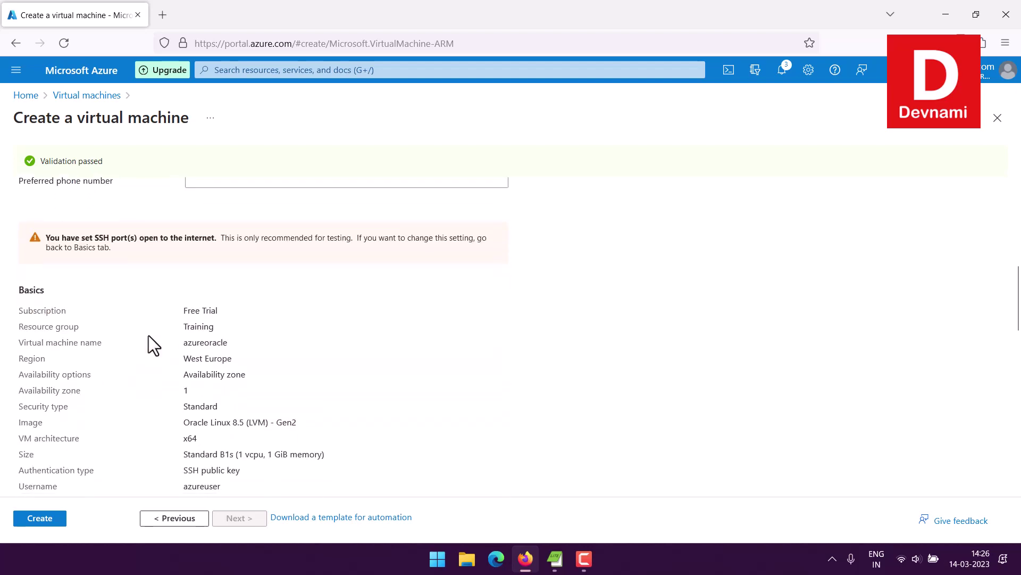
pyautogui.scroll(-2, 149, 335)
pyautogui.moveTo(19, 242); pyautogui.dragTo(303, 458)
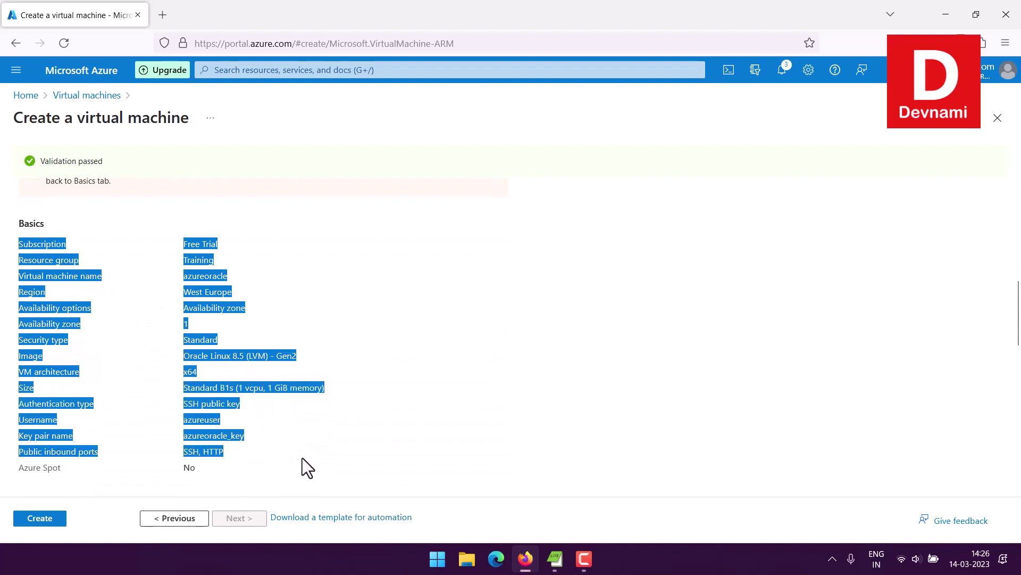
pyautogui.click(308, 465)
pyautogui.scroll(-5, 138, 324)
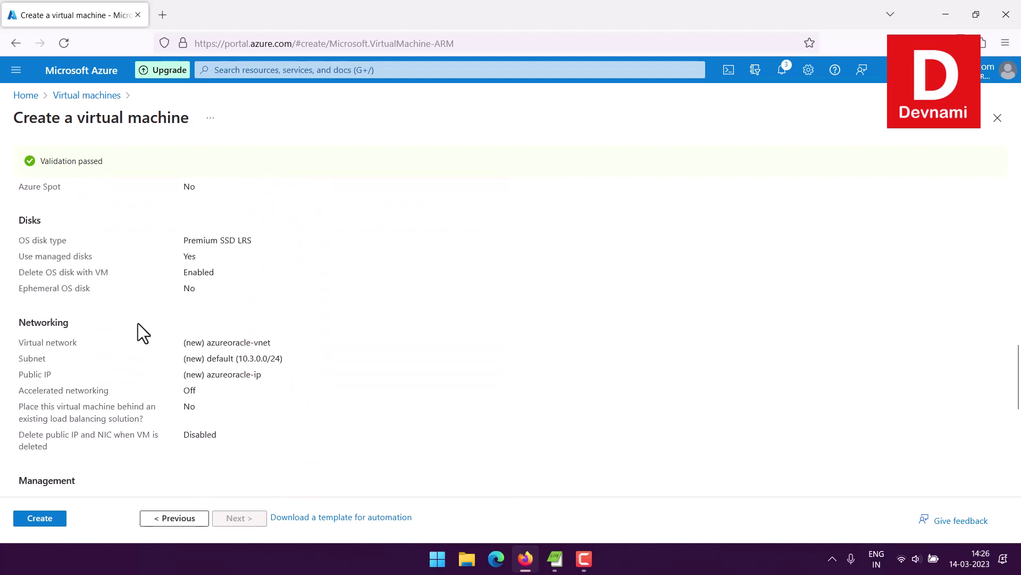
pyautogui.moveTo(22, 219); pyautogui.dragTo(330, 420)
pyautogui.click(333, 426)
pyautogui.moveTo(183, 342); pyautogui.dragTo(298, 388)
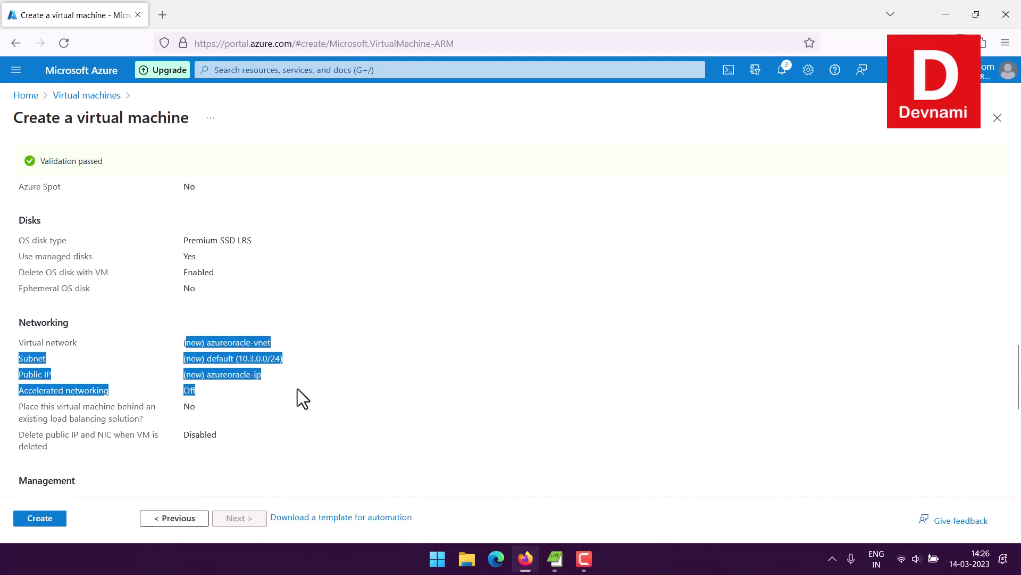
# Create the reviewed virtual machine and download the private key of its new SSH key pair
pyautogui.click(294, 385)
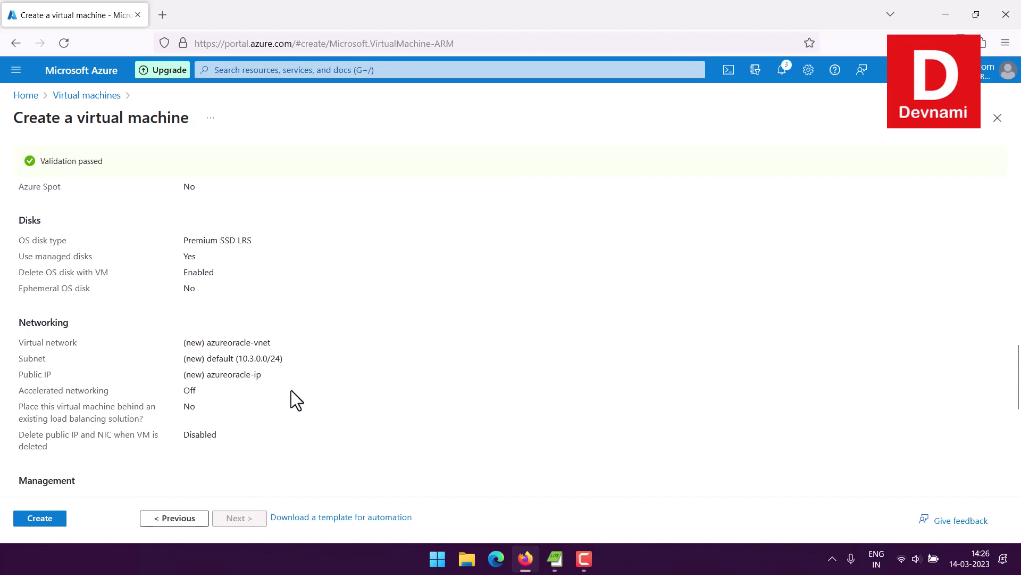
pyautogui.scroll(-6, 289, 383)
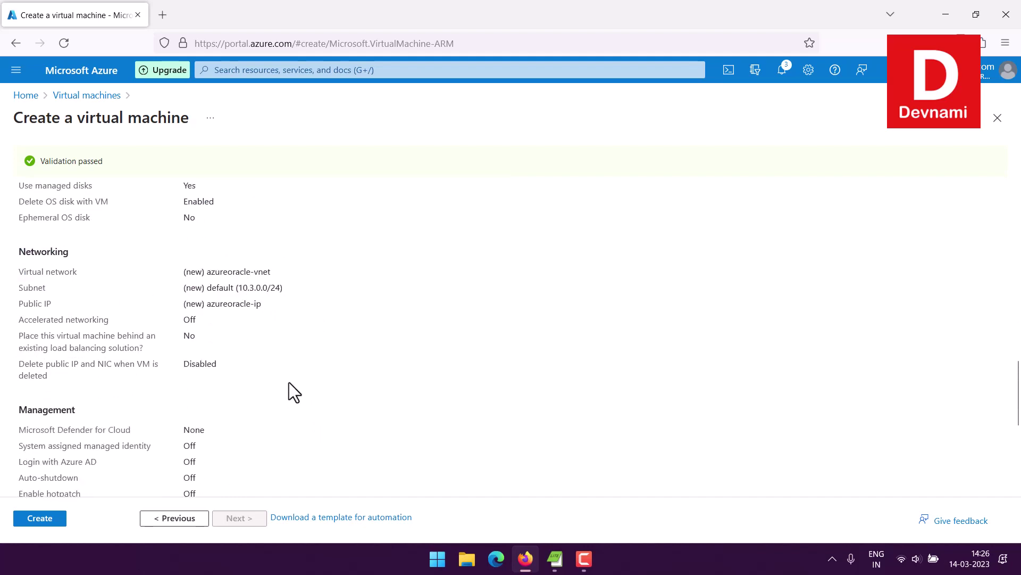
pyautogui.click(41, 519)
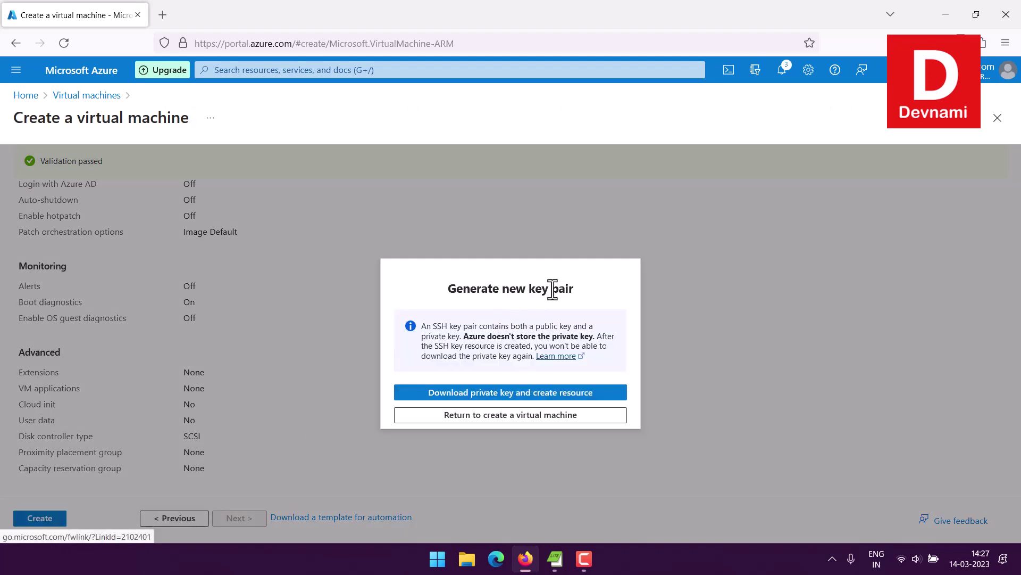
pyautogui.click(517, 395)
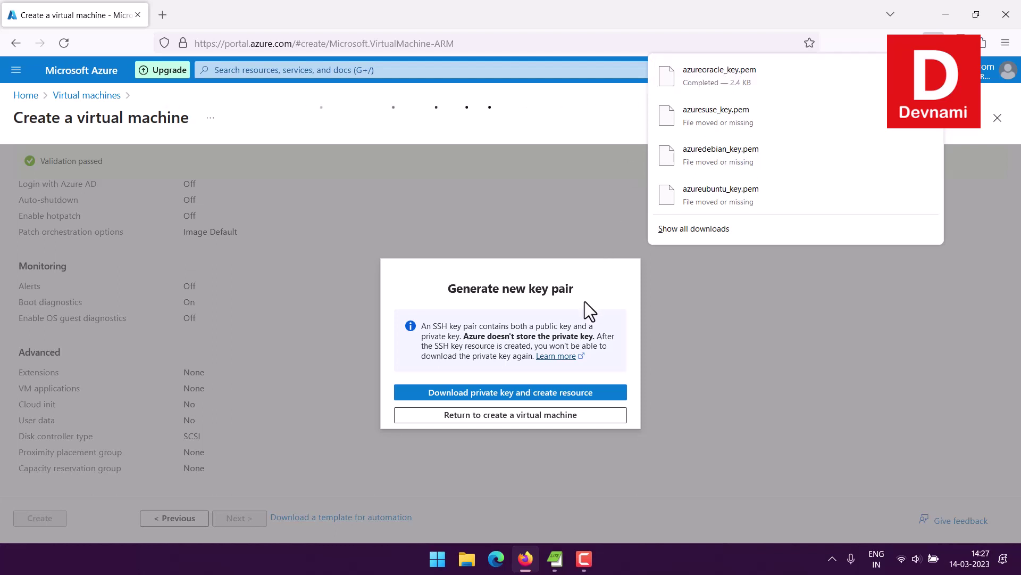
pyautogui.click(724, 18)
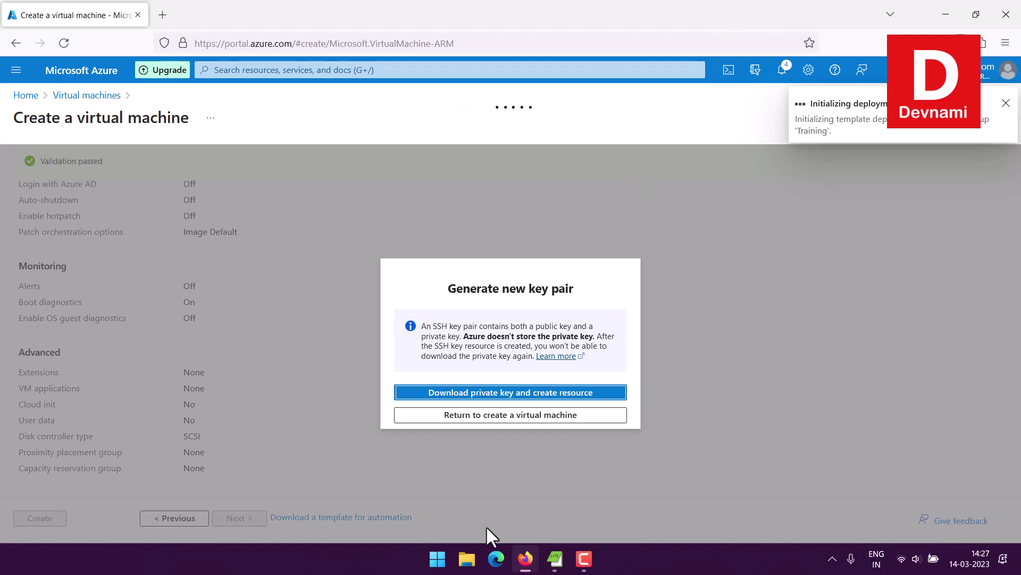
# In File Explorer, transfer azureoracle_key.pem from the Desktop into the Portables\Cloud Keys\azure linux folder on Cloud (E:)
pyautogui.click(467, 559)
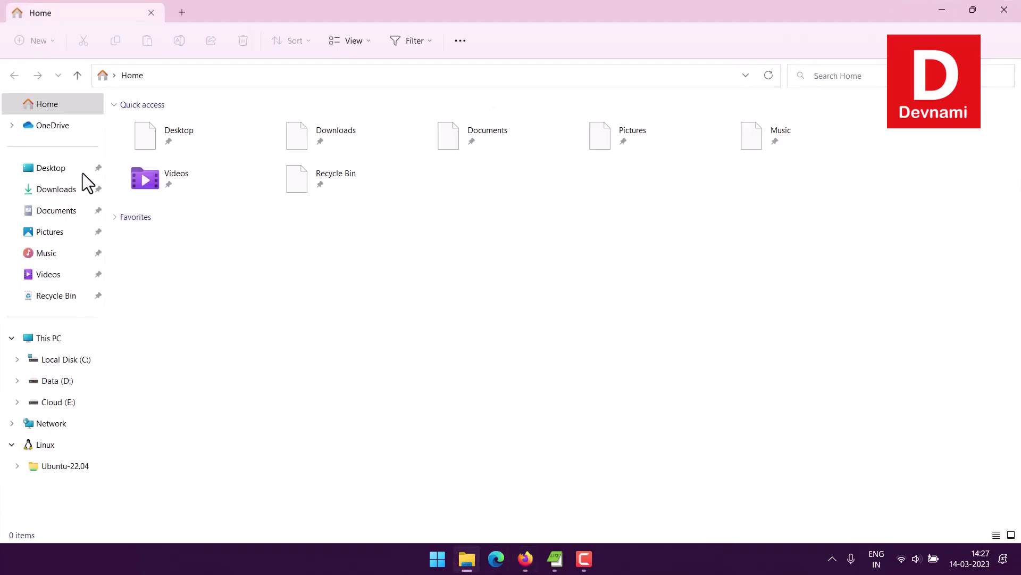
pyautogui.click(74, 169)
pyautogui.click(145, 147)
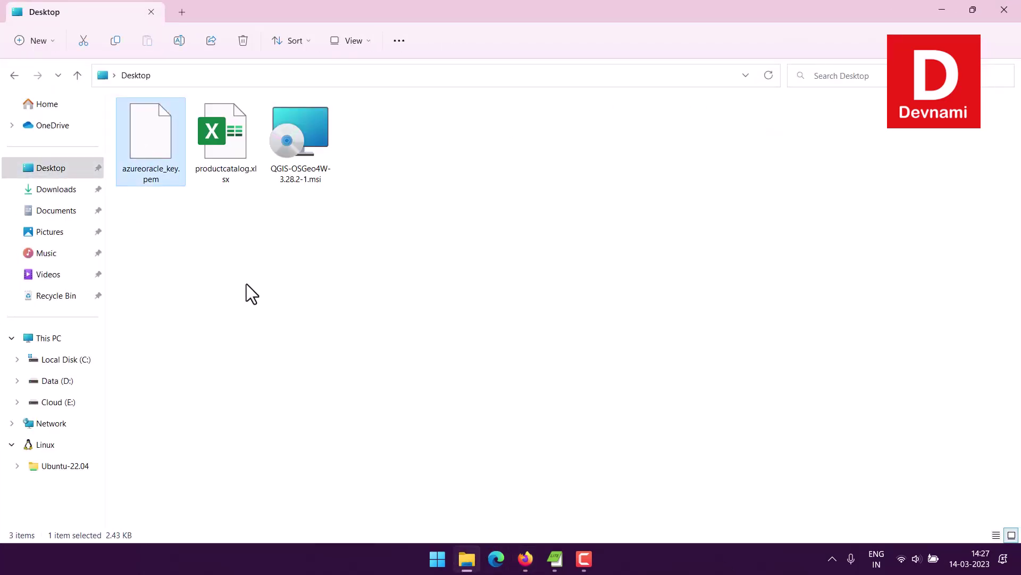
pyautogui.click(72, 407)
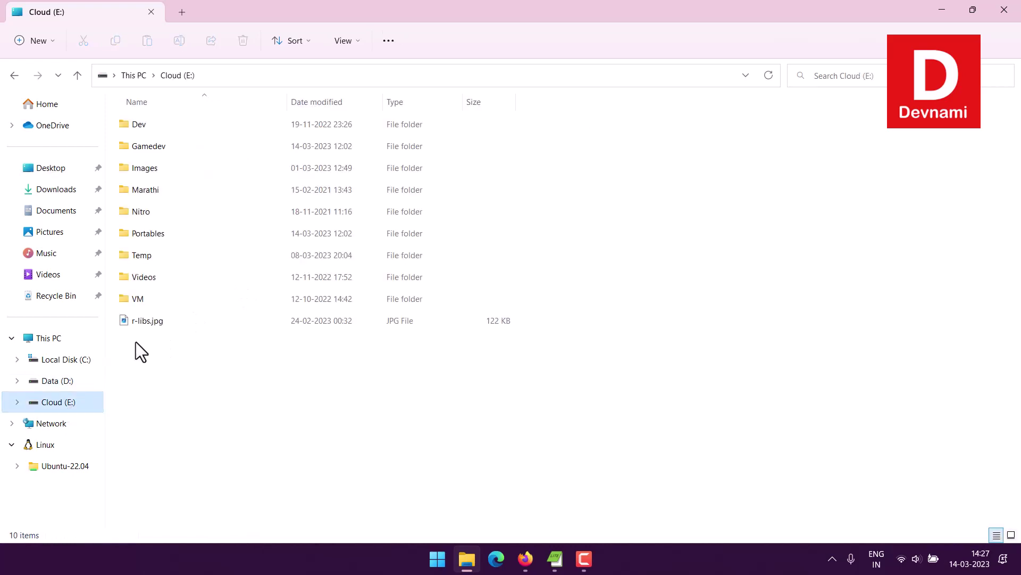
pyautogui.doubleClick(152, 234)
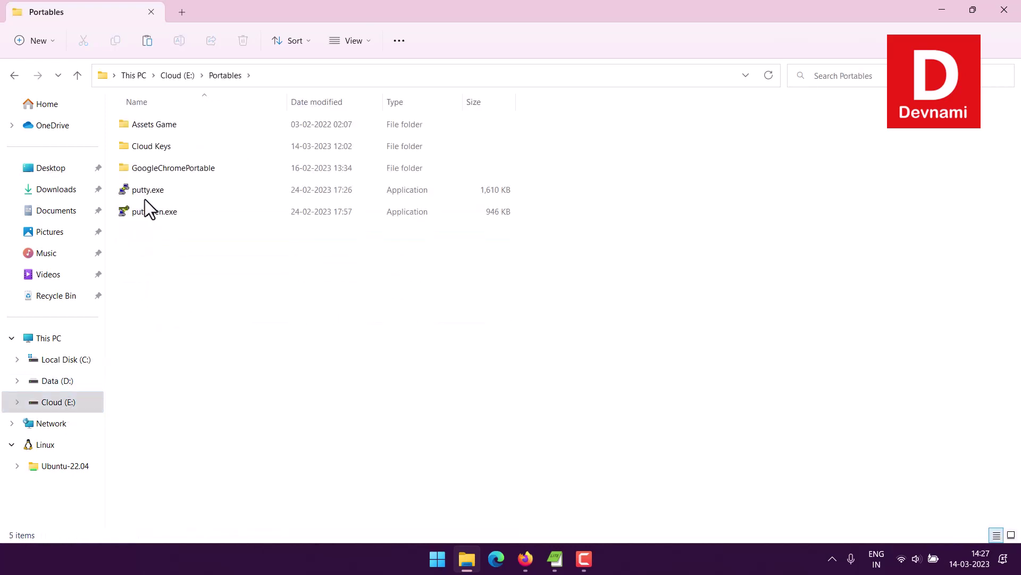
pyautogui.doubleClick(143, 146)
pyautogui.doubleClick(164, 126)
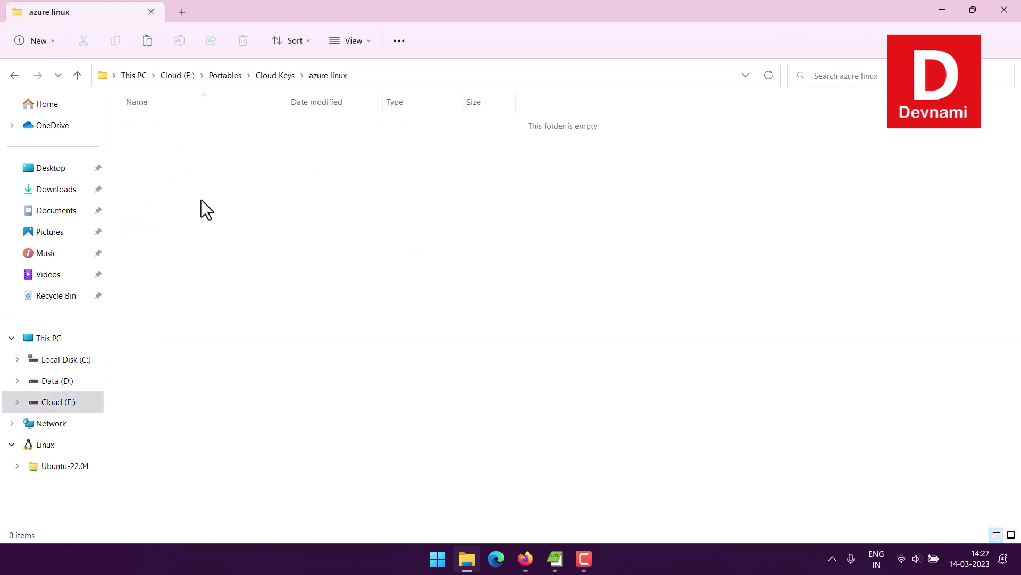
pyautogui.hotkey('ctrl', 'v')
# Return to the Portables folder and switch to the Azure portal in Firefox to check the virtual machine's deployment progress
pyautogui.click(222, 75)
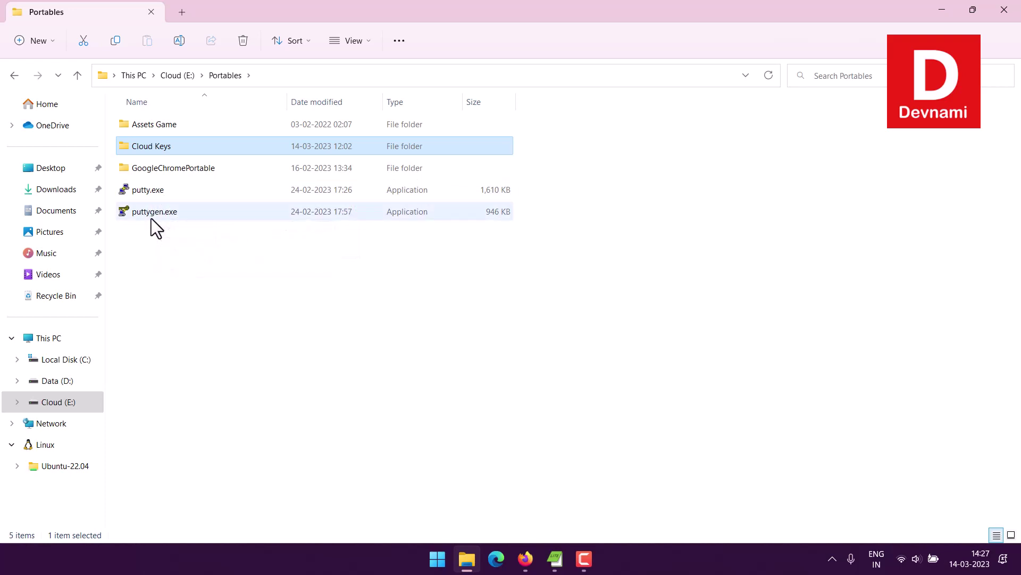
pyautogui.click(191, 243)
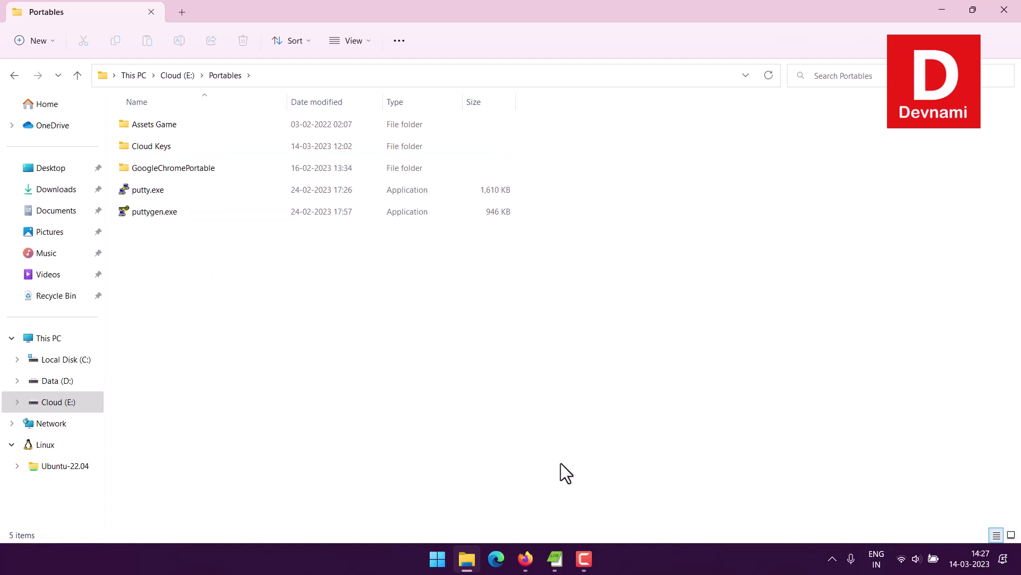
pyautogui.click(530, 559)
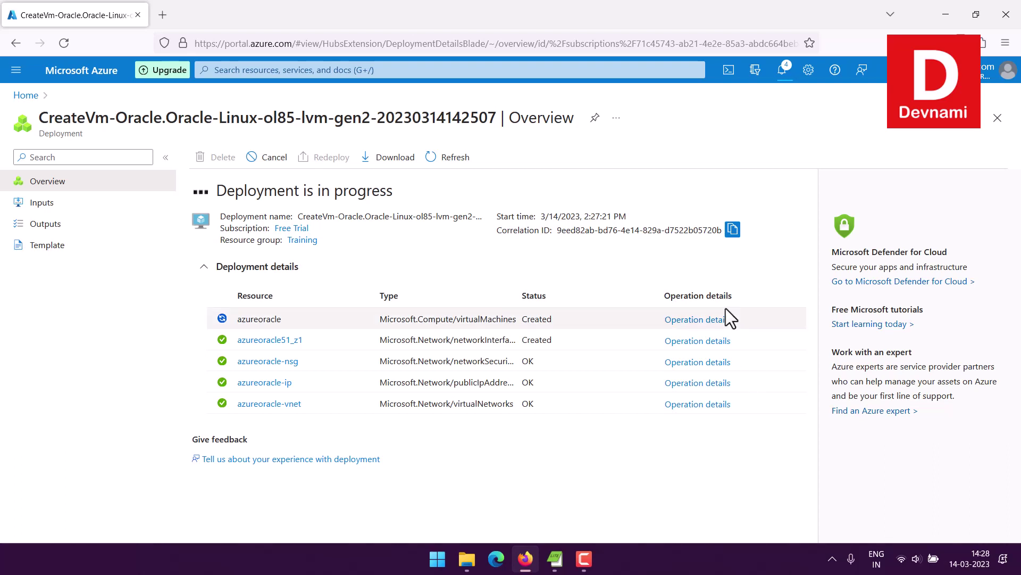
# Launch puttygen.exe from the Portables folder in File Explorer and import the azureoracle_key.pem private key
pyautogui.click(470, 563)
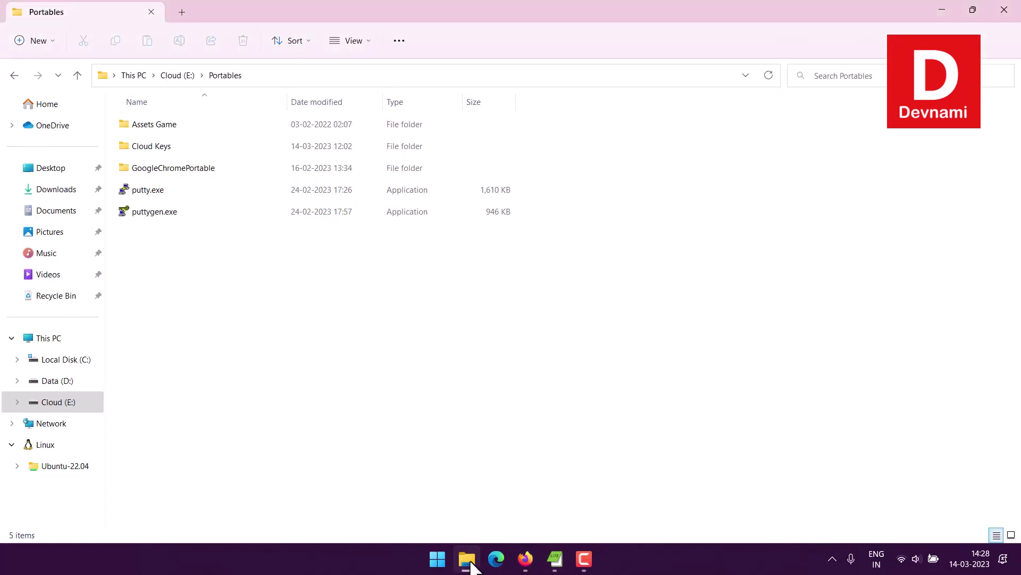
pyautogui.doubleClick(160, 211)
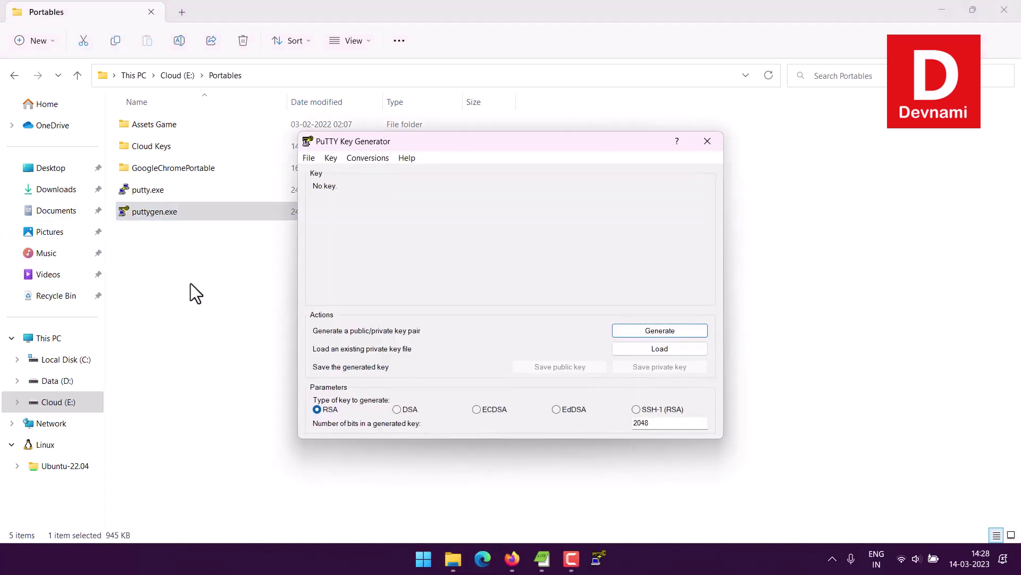
pyautogui.click(372, 161)
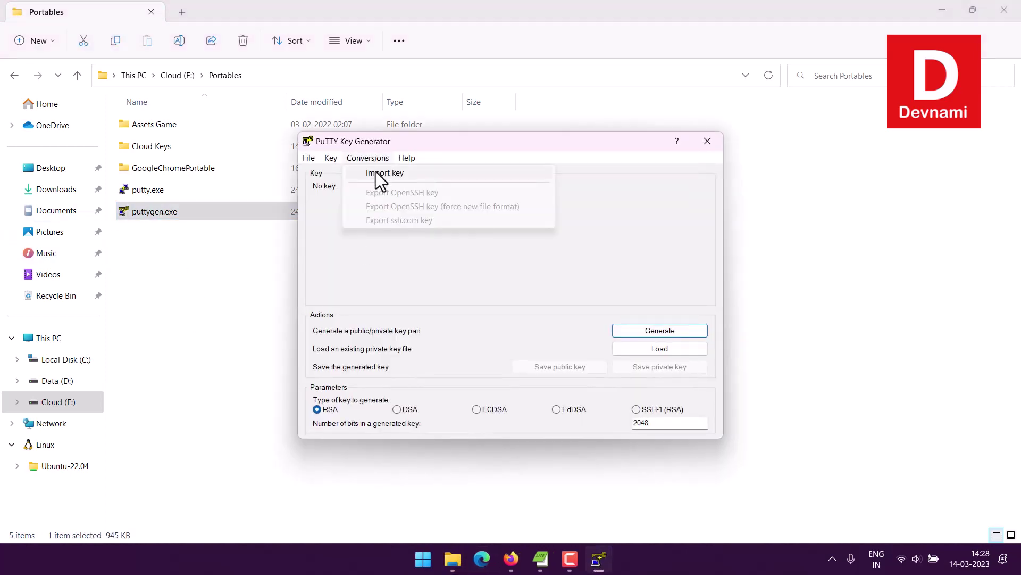
pyautogui.click(375, 171)
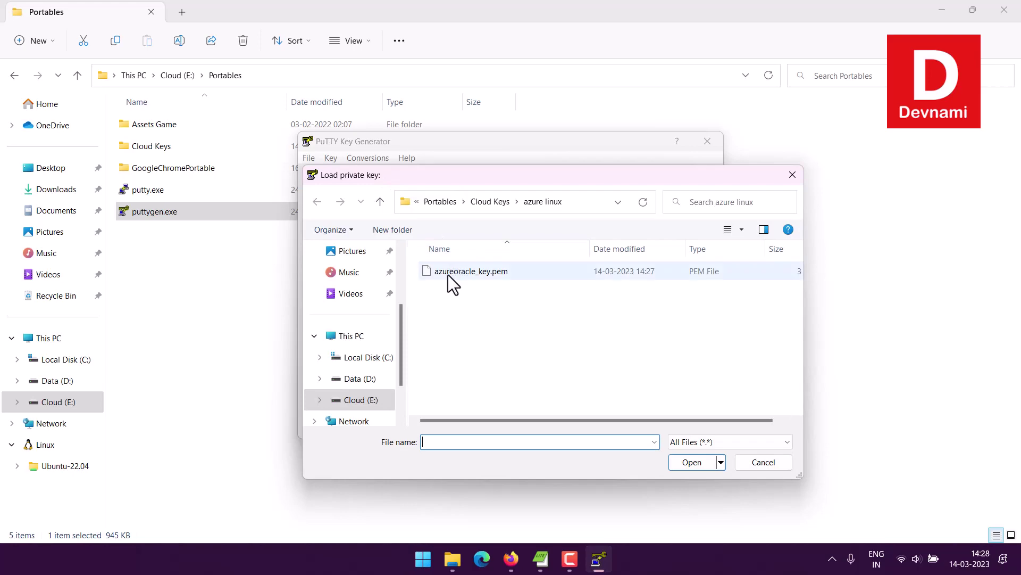
pyautogui.click(448, 274)
pyautogui.click(686, 461)
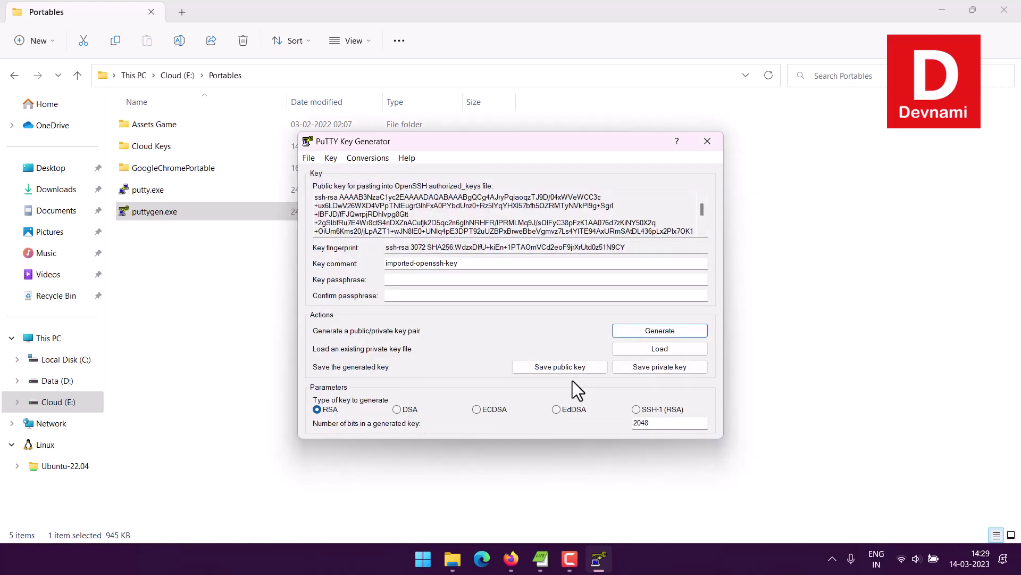
# Save the imported private key without a passphrase as azureoracle.ppk in the azure linux folder
pyautogui.click(640, 367)
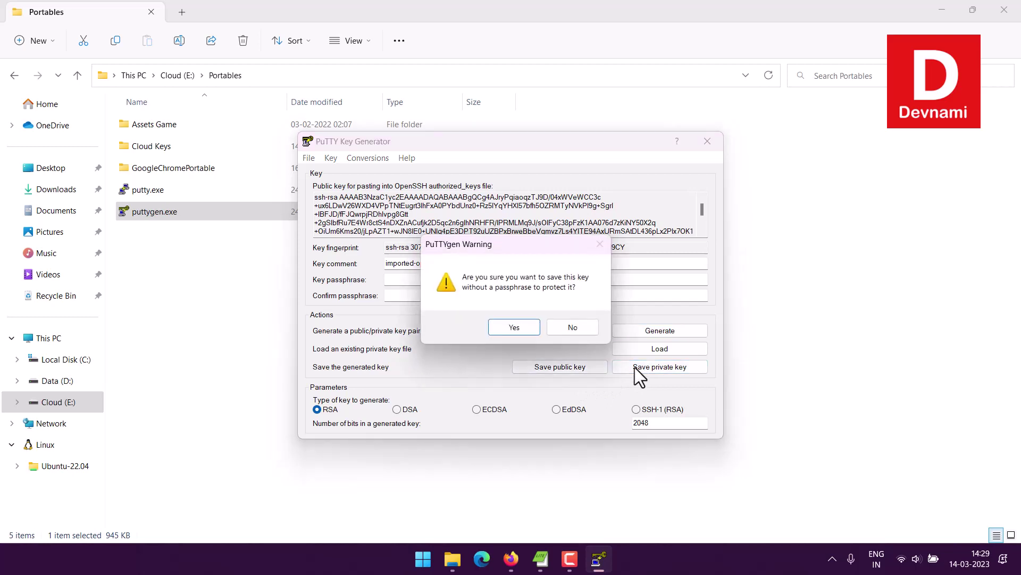
pyautogui.click(507, 332)
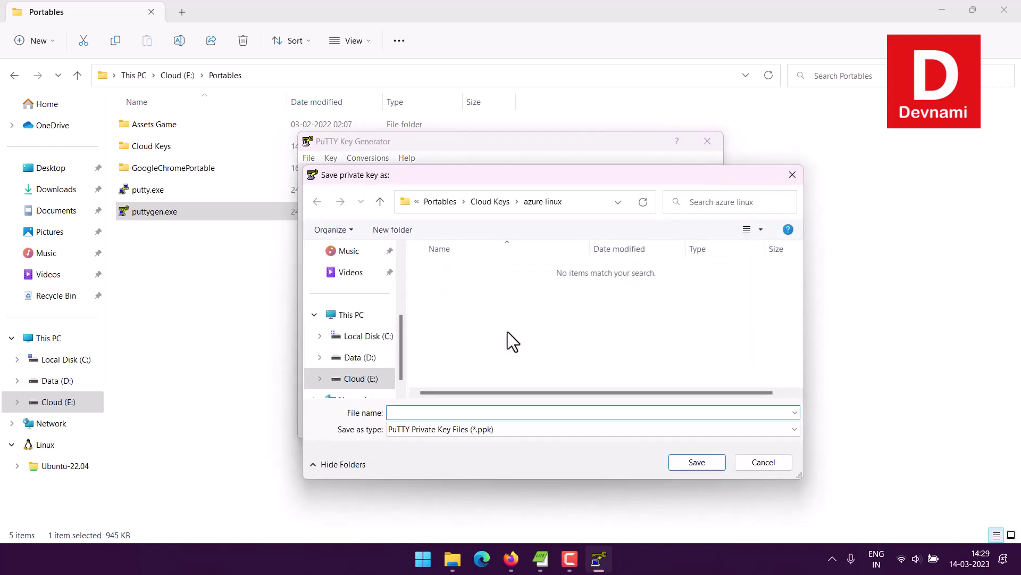
pyautogui.write('azureo')
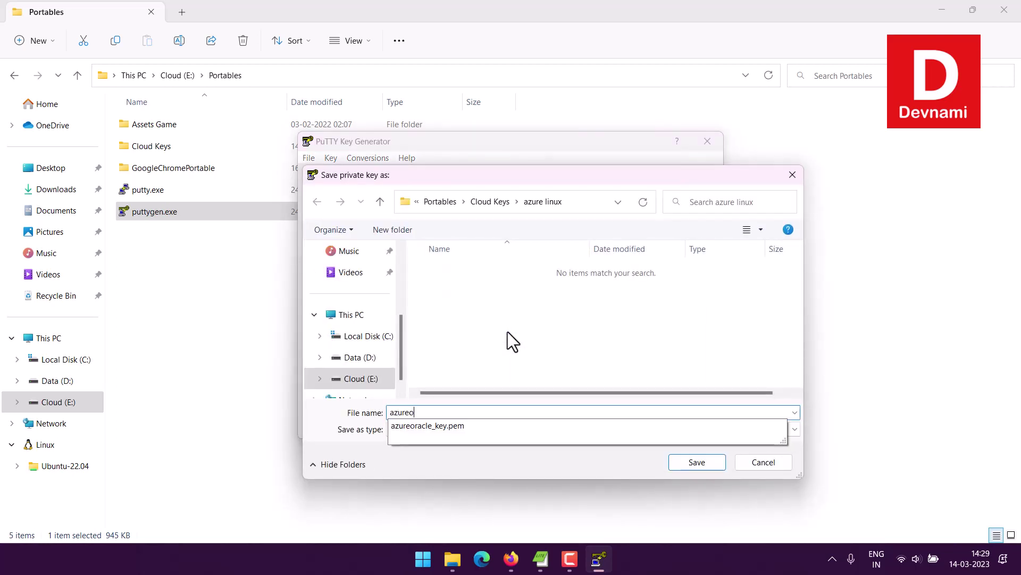
pyautogui.write('racle.')
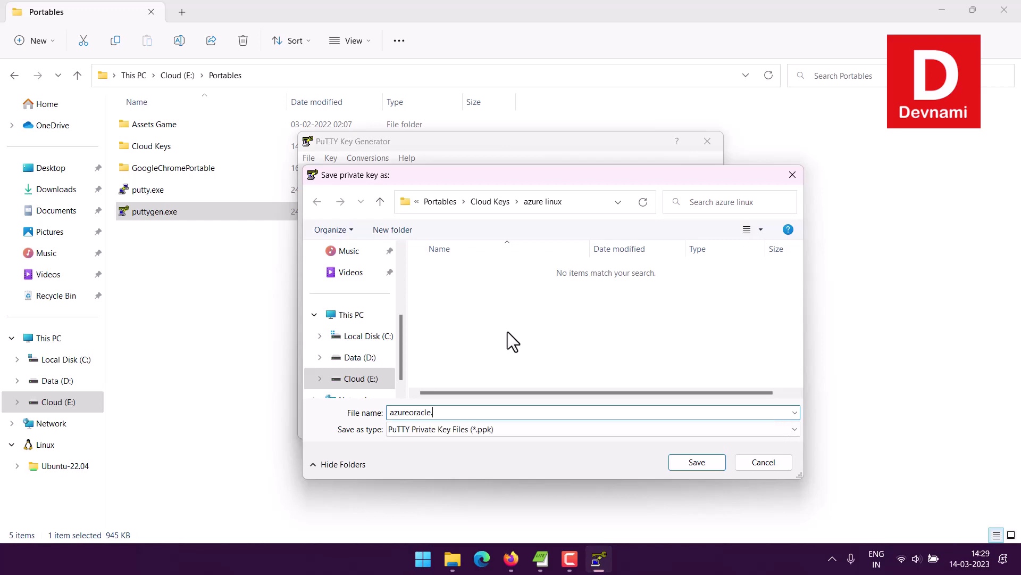
pyautogui.write('ppk')
pyautogui.click(683, 466)
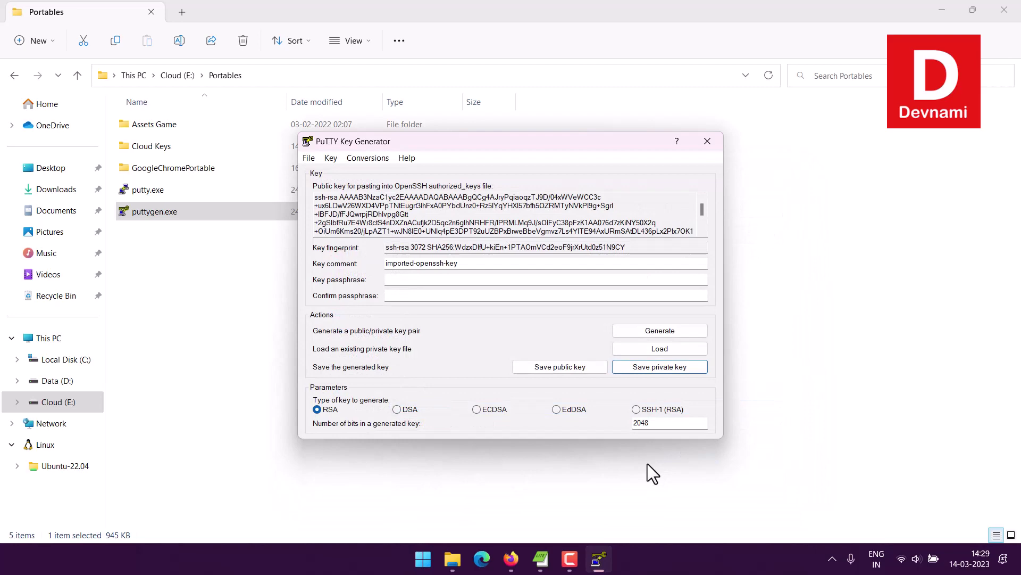
# Save the public key as azurepublic.pub in the azure linux folder and close the key generator
pyautogui.click(563, 370)
pyautogui.write('a')
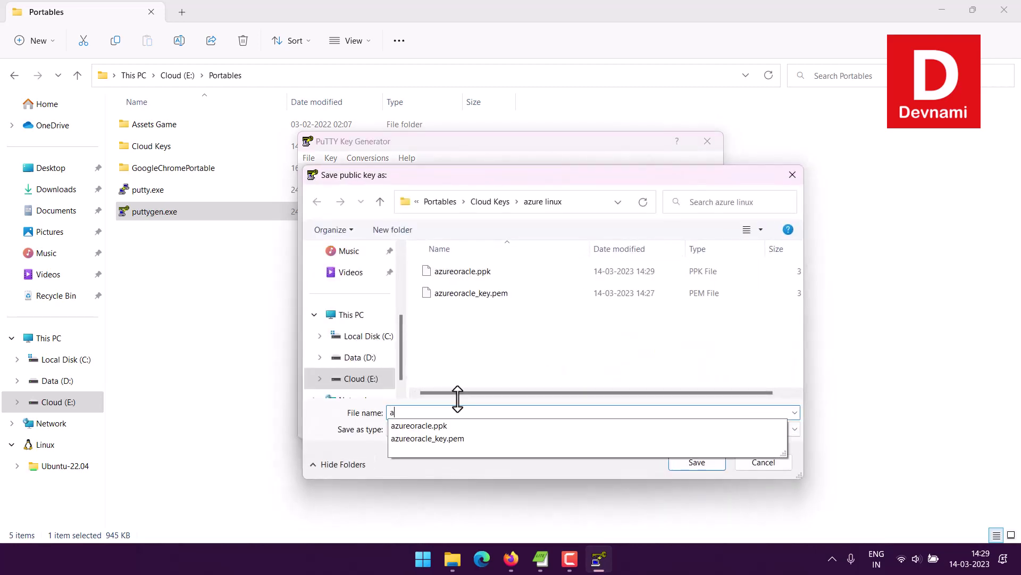
pyautogui.write('ure')
pyautogui.press('BackSpace')
pyautogui.press('BackSpace')
pyautogui.press('BackSpace')
pyautogui.write('z')
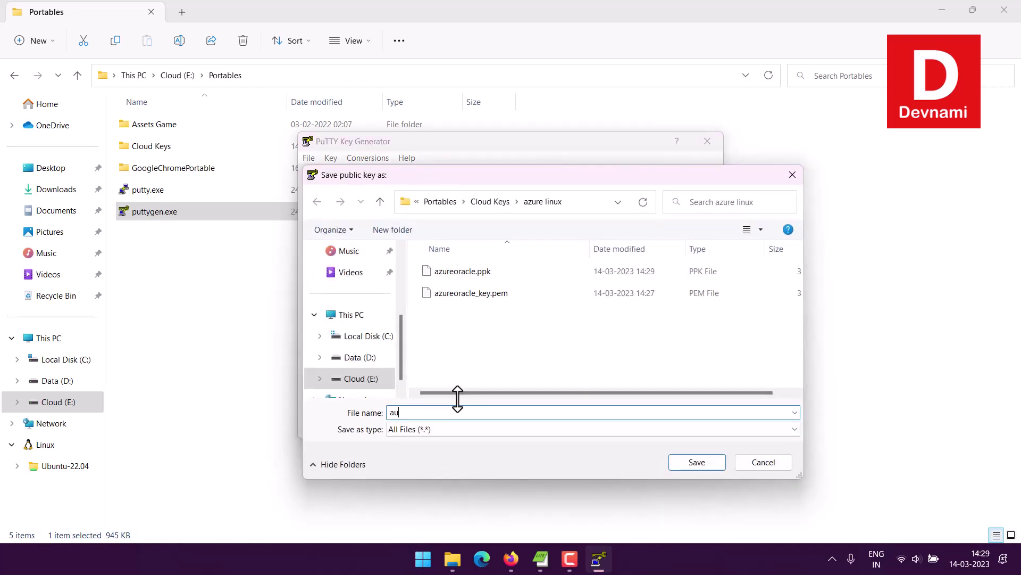
pyautogui.press('BackSpace')
pyautogui.write('zz')
pyautogui.press('BackSpace')
pyautogui.press('BackSpace')
pyautogui.write('zurepublic.pub')
pyautogui.click(680, 461)
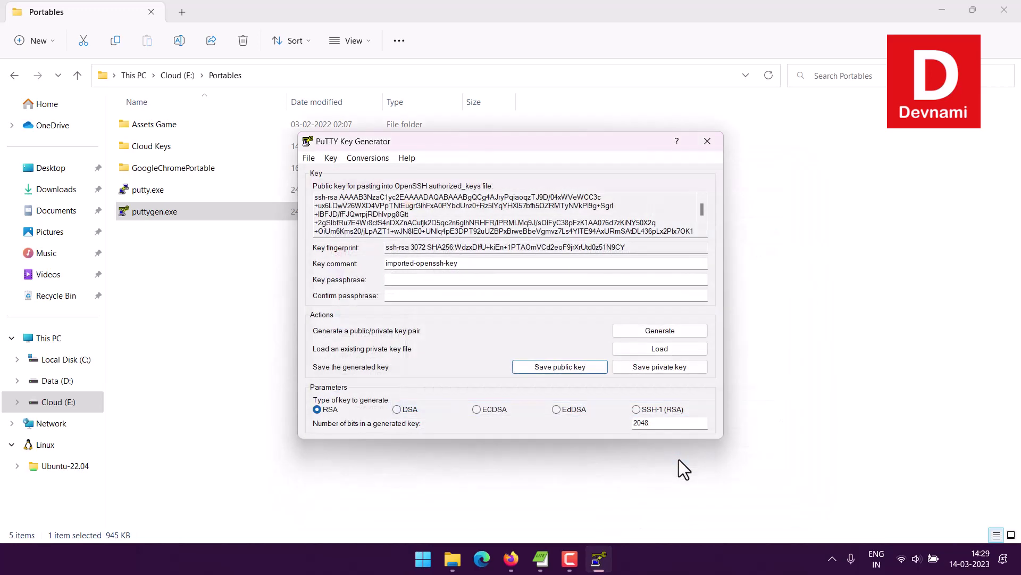
pyautogui.click(705, 142)
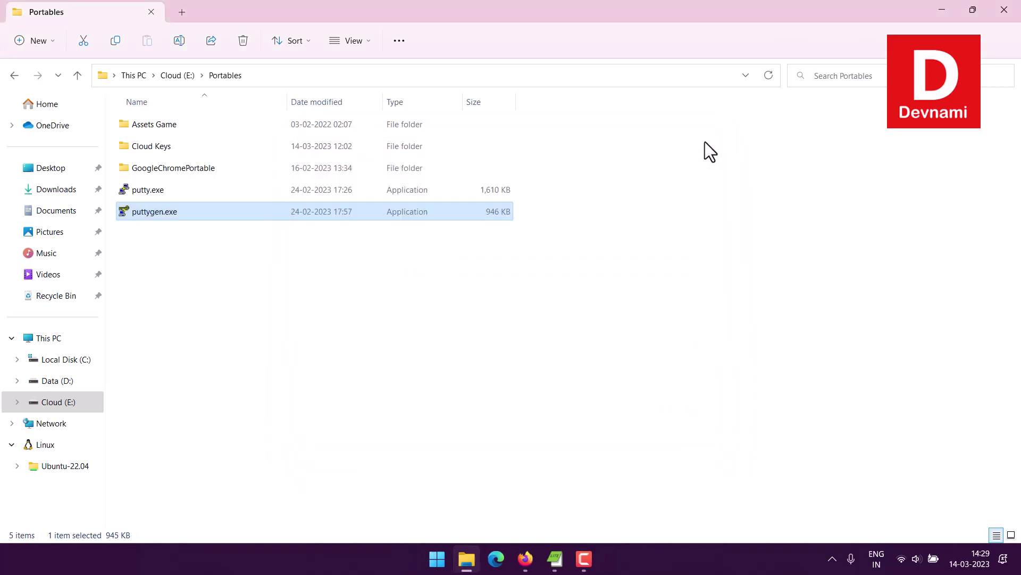
# Switch to the Azure portal, open the deployed azureoracle virtual machine's overview and check its status and location
pyautogui.click(529, 556)
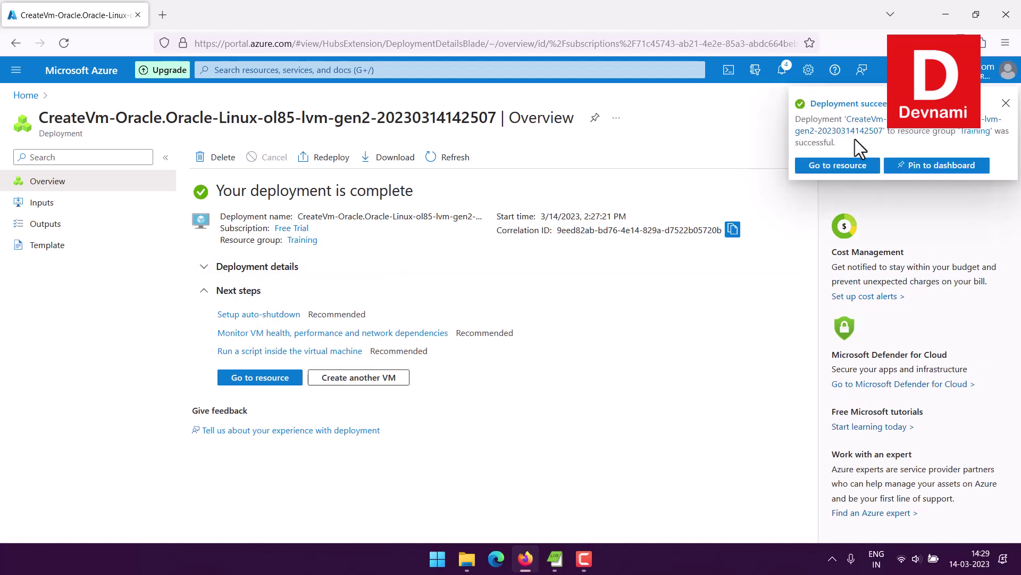
pyautogui.click(282, 378)
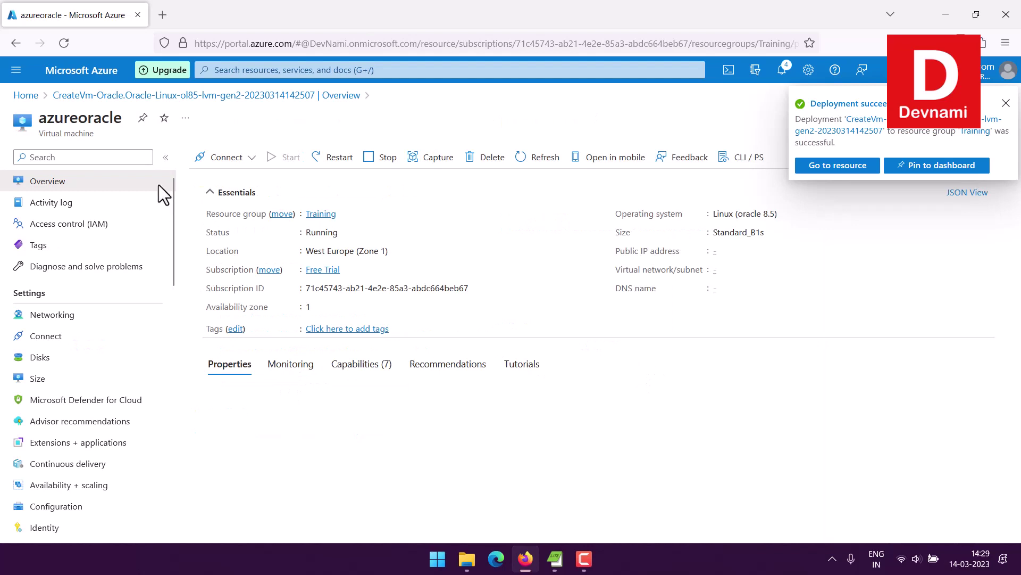
pyautogui.click(166, 157)
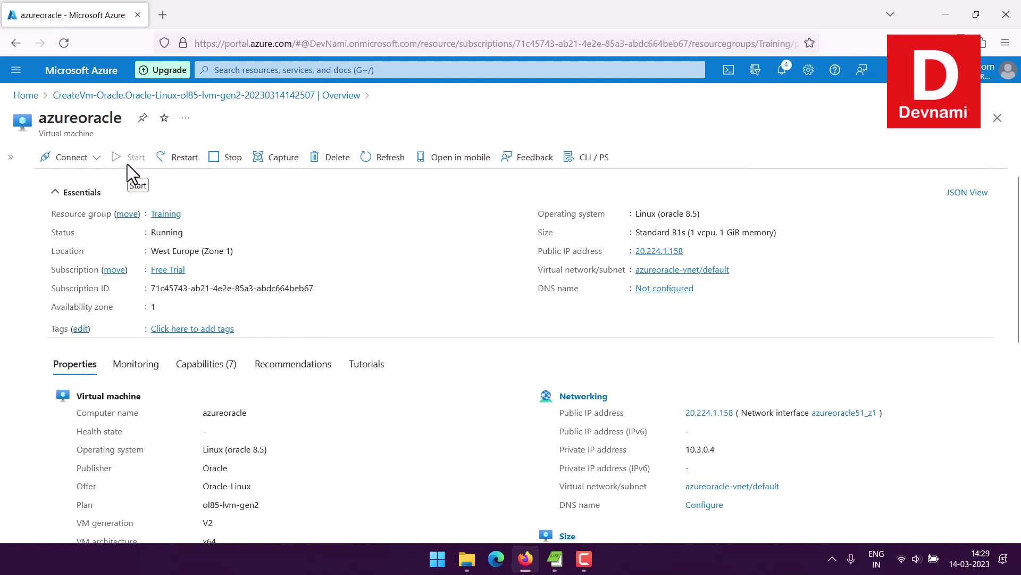
pyautogui.moveTo(151, 232); pyautogui.dragTo(226, 252)
pyautogui.click(175, 233)
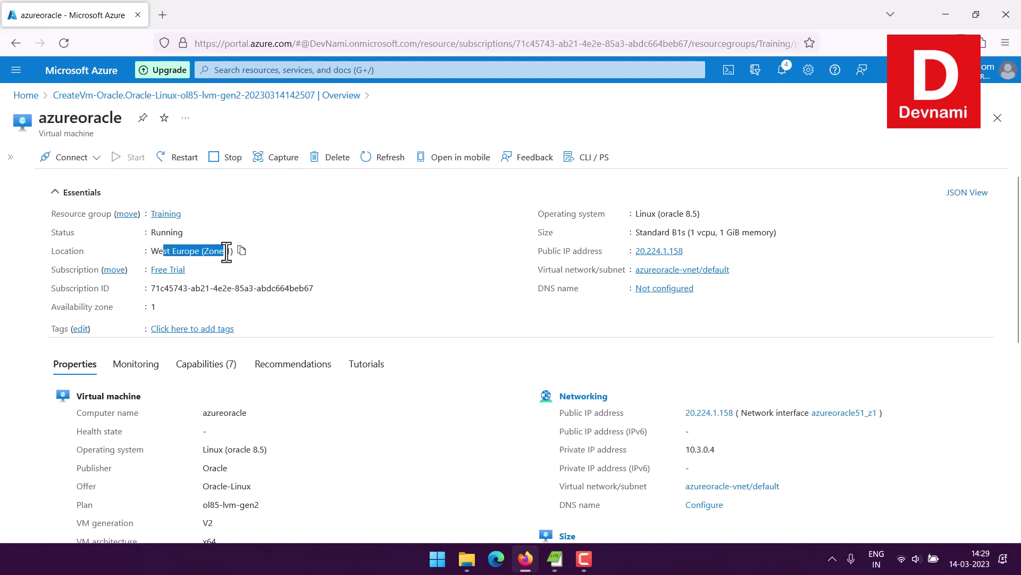
pyautogui.click(226, 252)
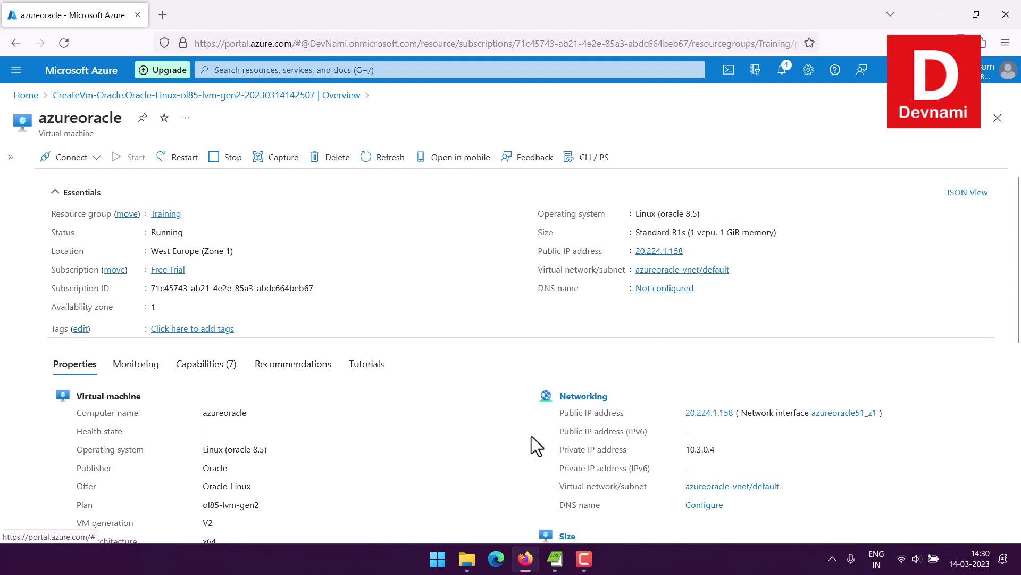
# Launch putty.exe from the Portables folder and copy the azureoracle virtual machine's public IP address from the Azure portal
pyautogui.click(467, 559)
pyautogui.doubleClick(155, 189)
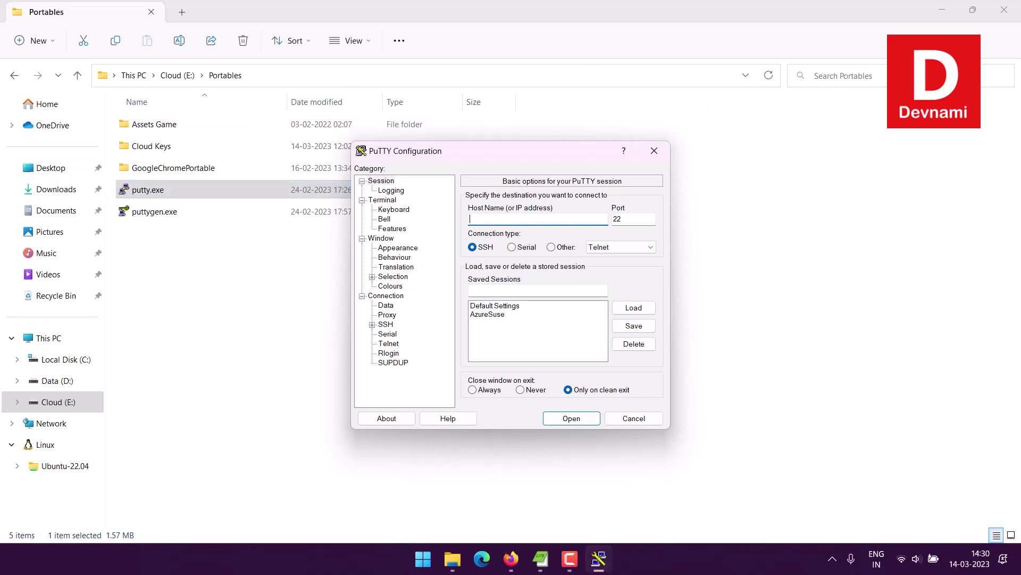
pyautogui.click(942, 9)
pyautogui.moveTo(478, 149); pyautogui.dragTo(442, 143)
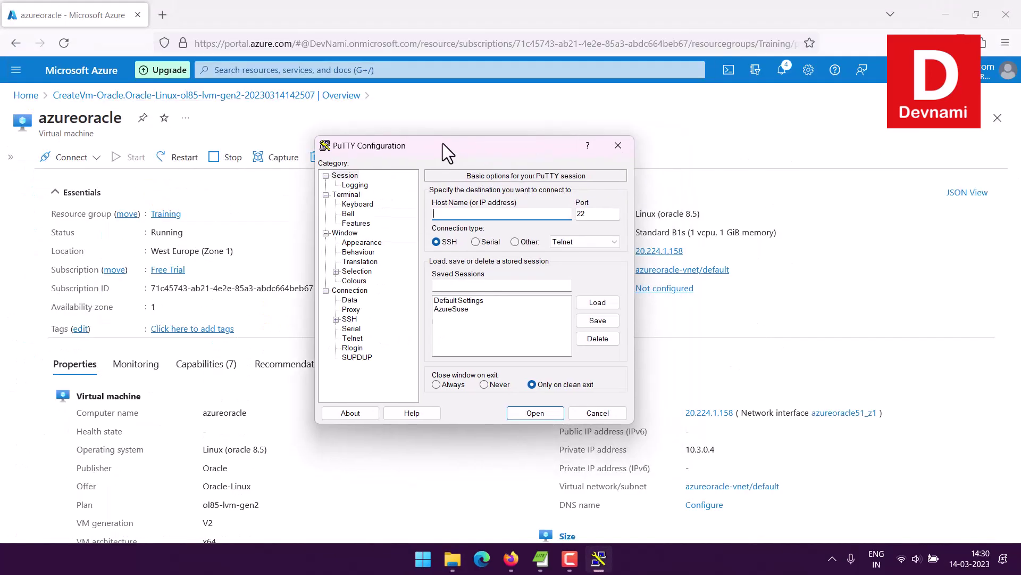
pyautogui.click(691, 250)
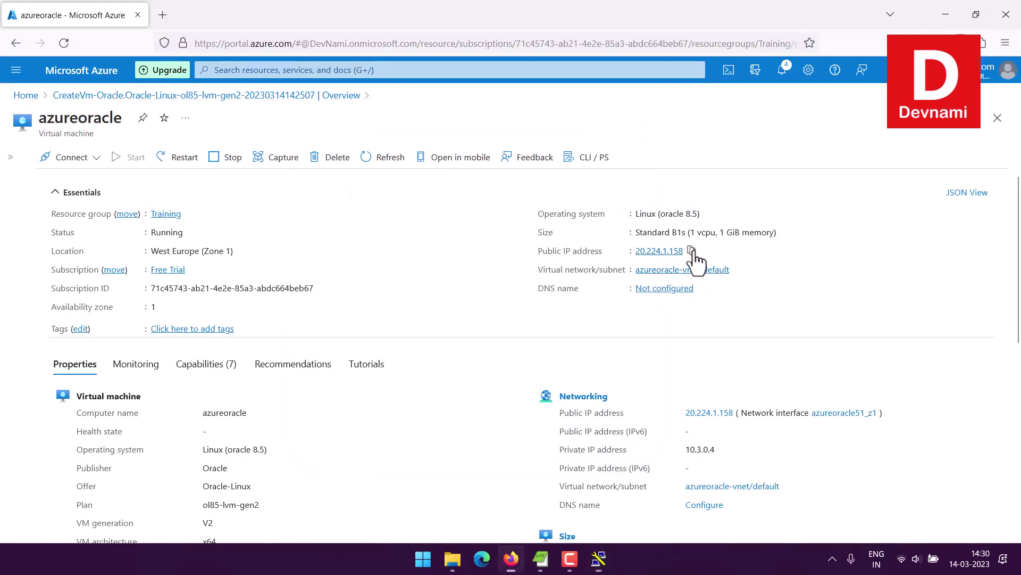
# Switch to PuTTY, set the host name to the copied address 20.224.1.158 and delete the saved session AzureSuse
pyautogui.click(599, 559)
pyautogui.click(457, 212)
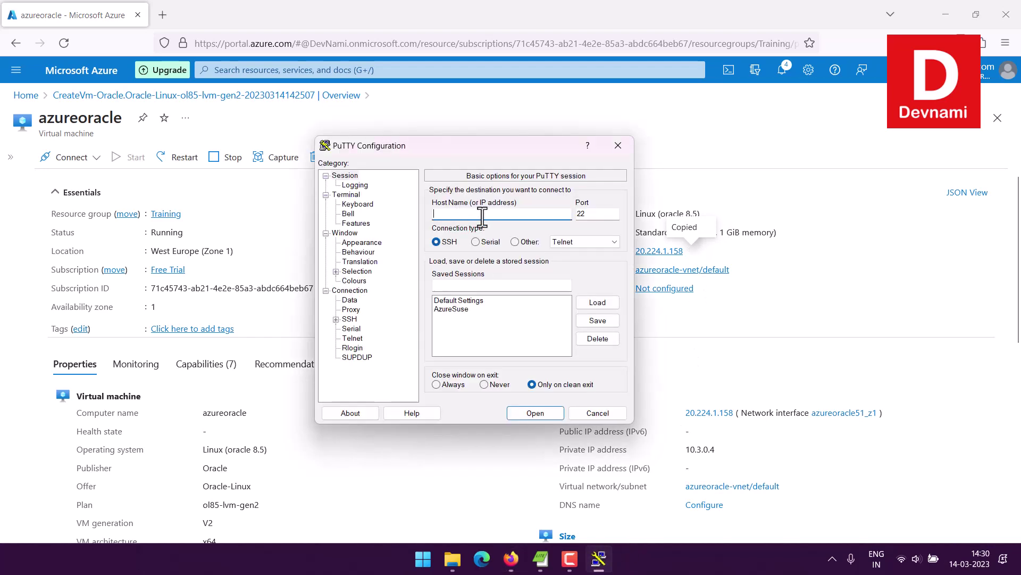
pyautogui.hotkey('ctrl', 'v')
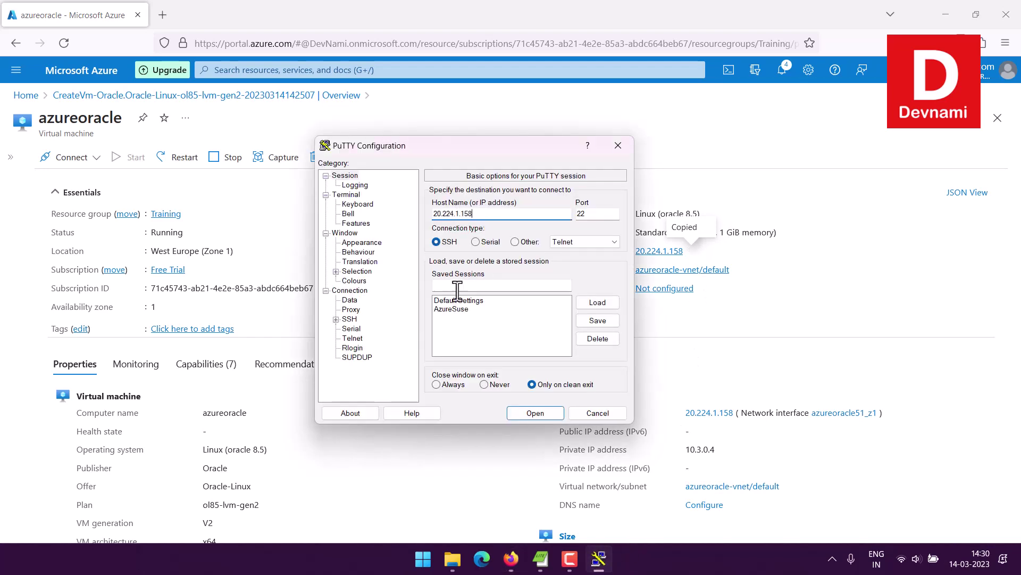
pyautogui.click(461, 310)
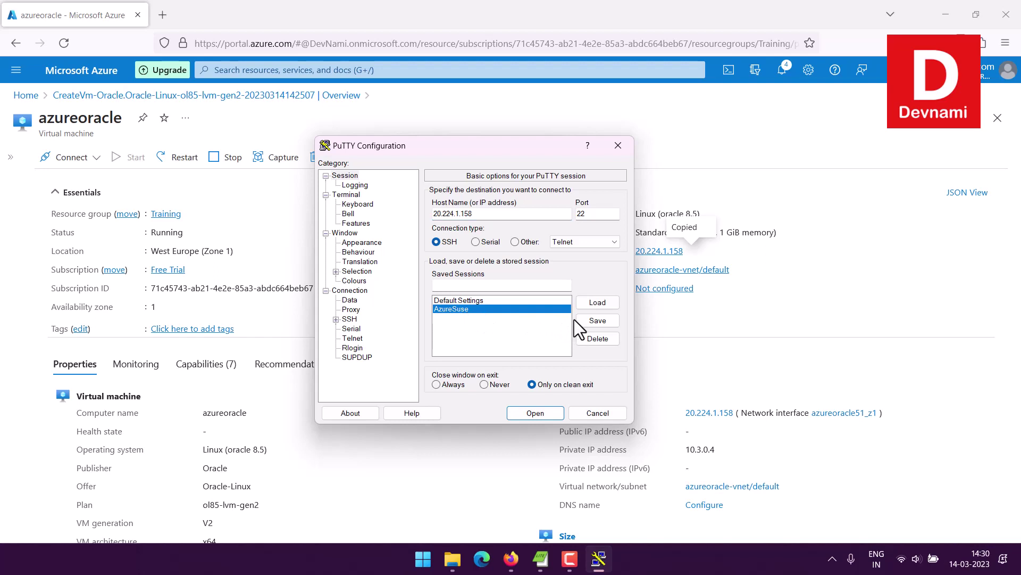
pyautogui.click(585, 338)
# Enter AzureOracle as the name for the PuTTY session
pyautogui.click(452, 284)
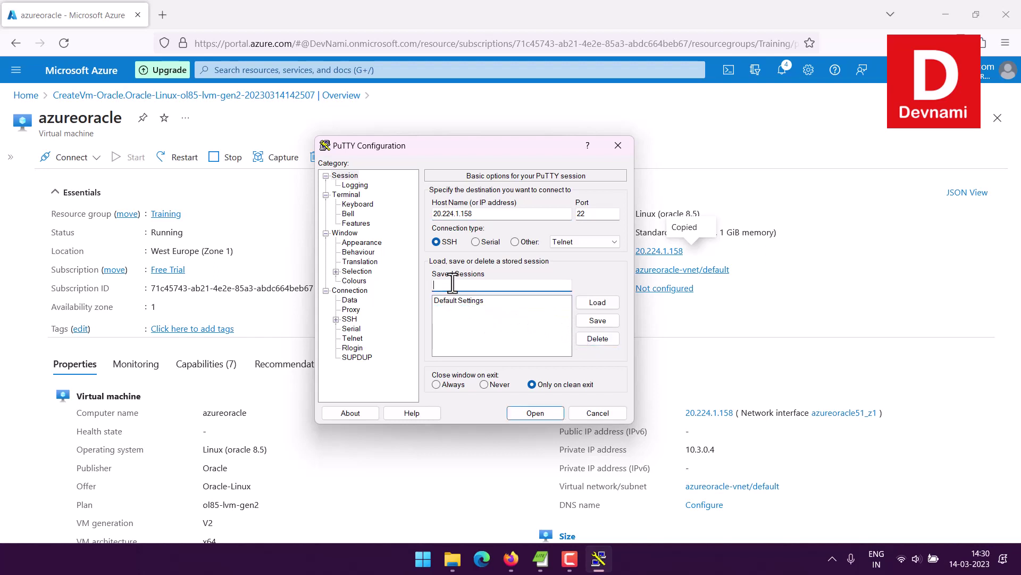
pyautogui.write('AzureOr')
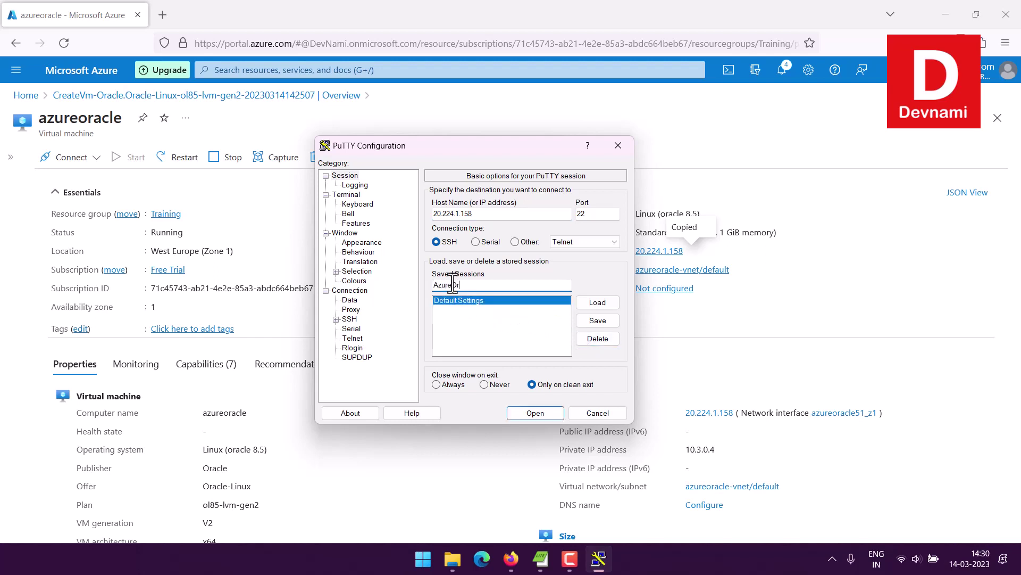
pyautogui.write('acle')
# Set azureoracle.ppk from the azure linux folder as the private key file in the SSH authentication credentials
pyautogui.click(349, 300)
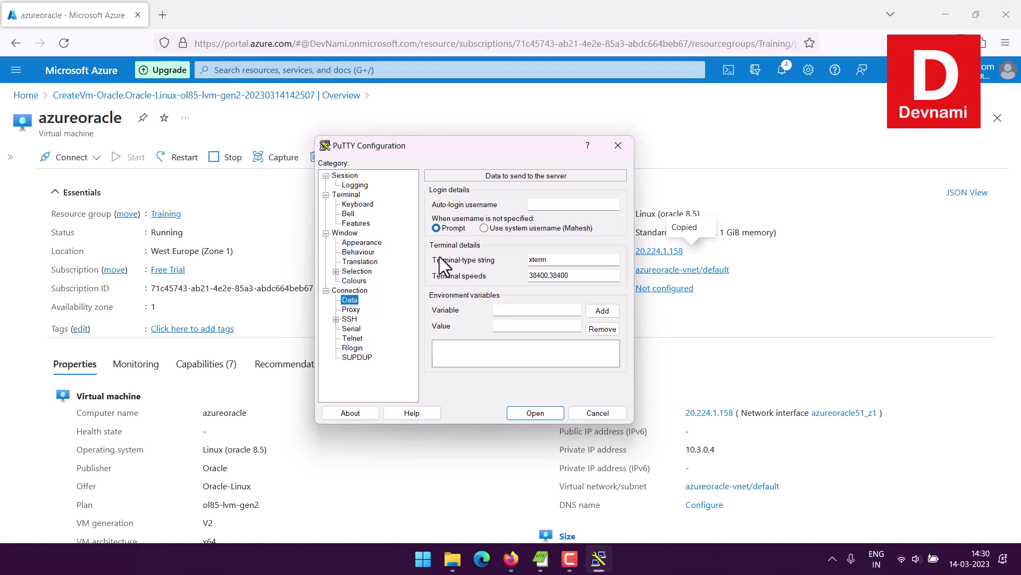
pyautogui.click(336, 319)
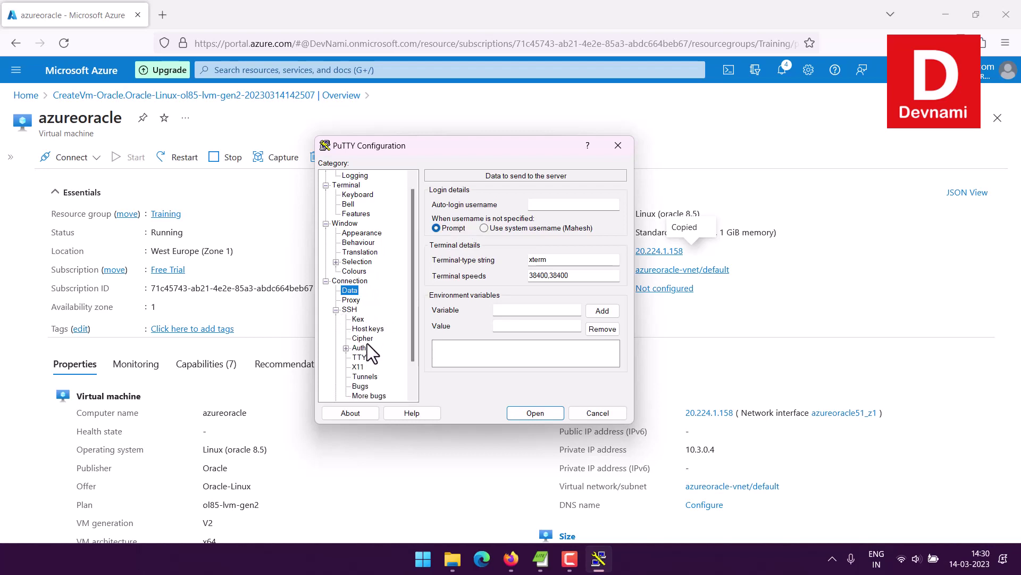
pyautogui.click(346, 348)
pyautogui.click(382, 356)
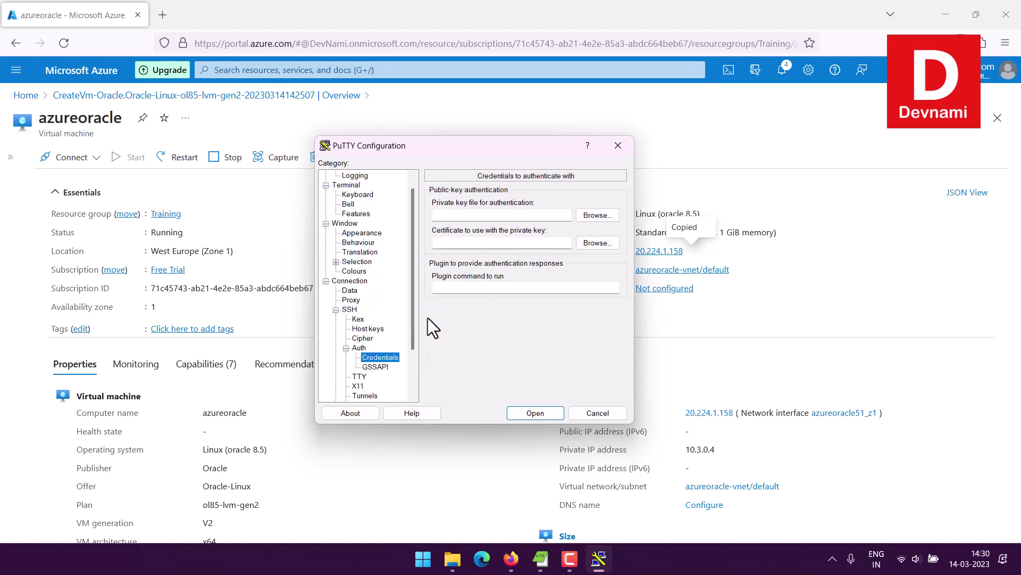
pyautogui.click(594, 216)
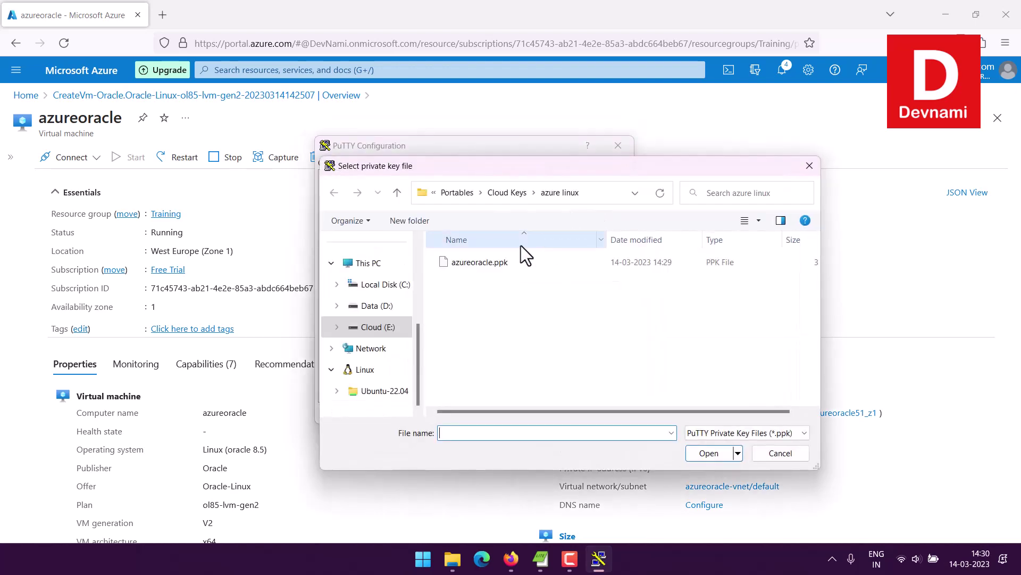
pyautogui.click(468, 264)
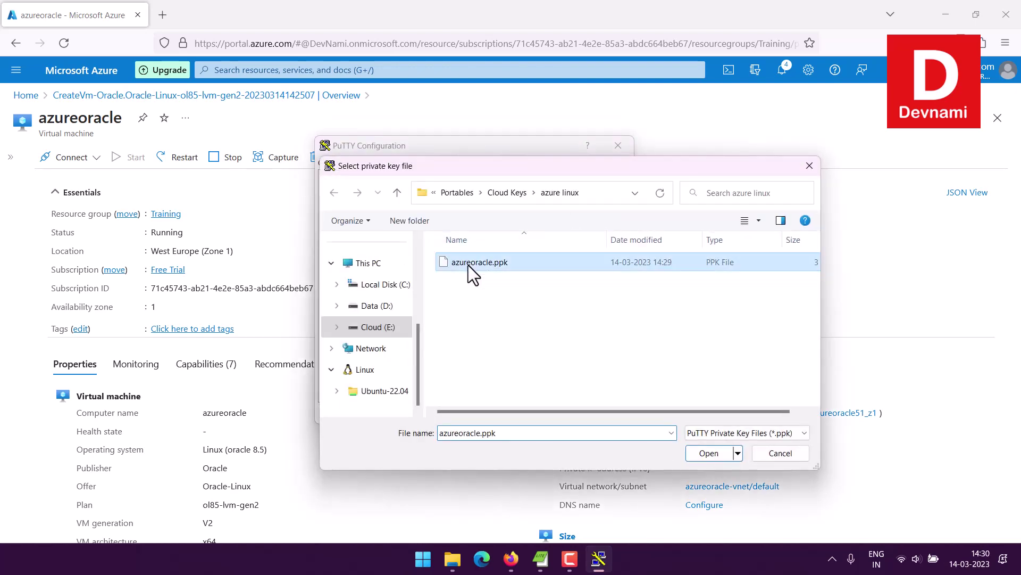
pyautogui.click(707, 454)
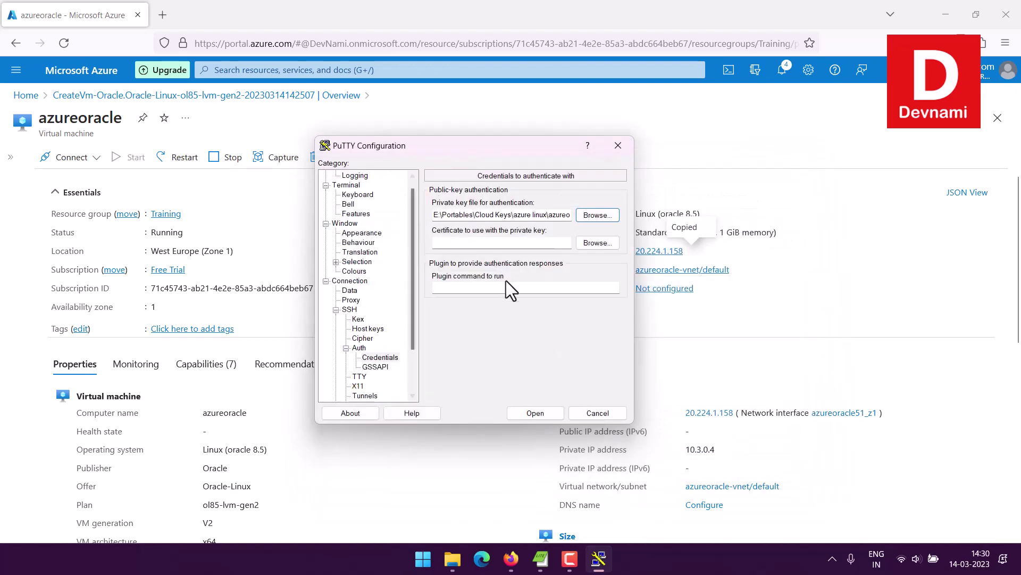
# Return to the basic session options and save the AzureOracle session
pyautogui.click(375, 367)
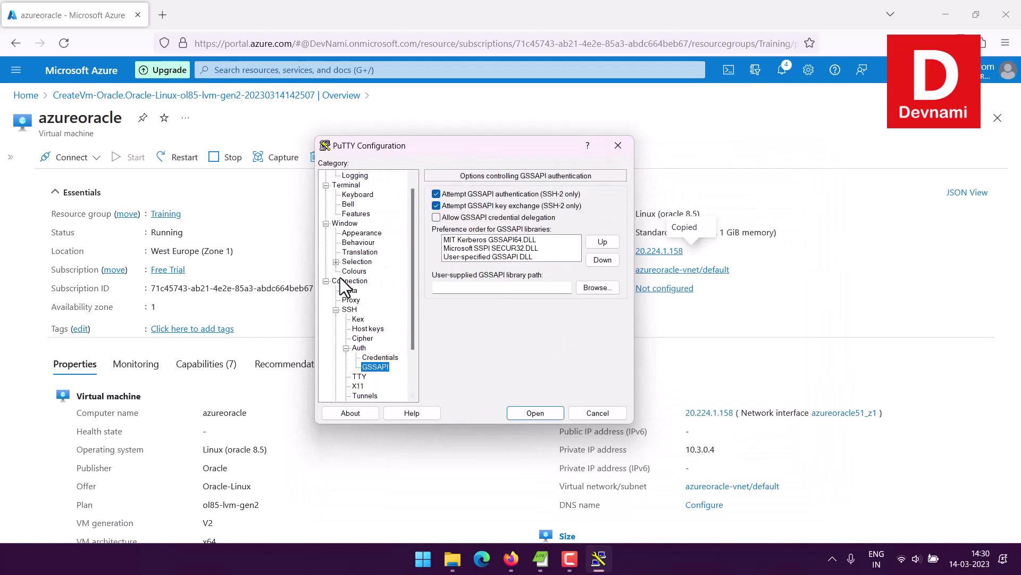
pyautogui.scroll(1, 341, 207)
pyautogui.click(344, 176)
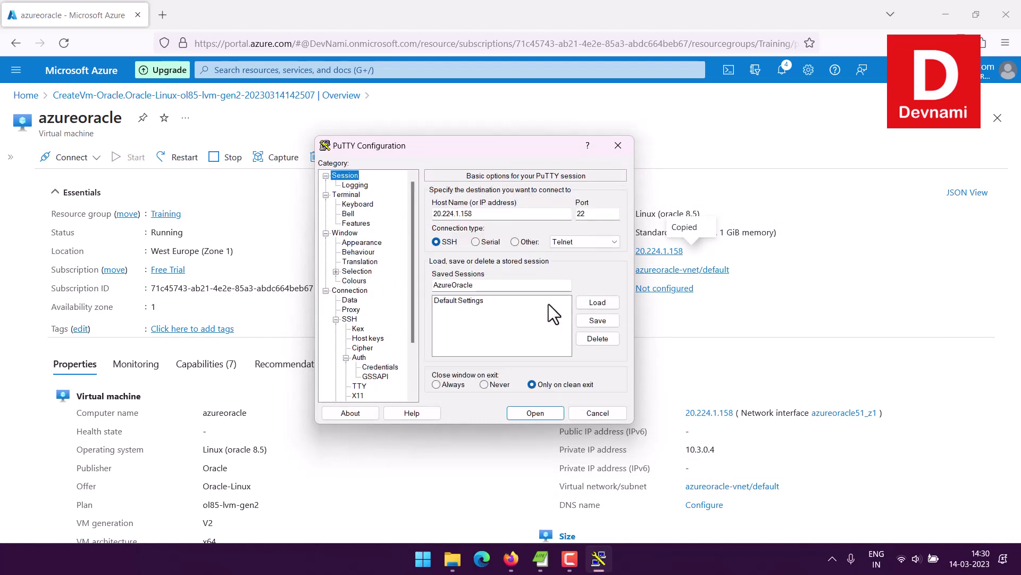
pyautogui.click(597, 320)
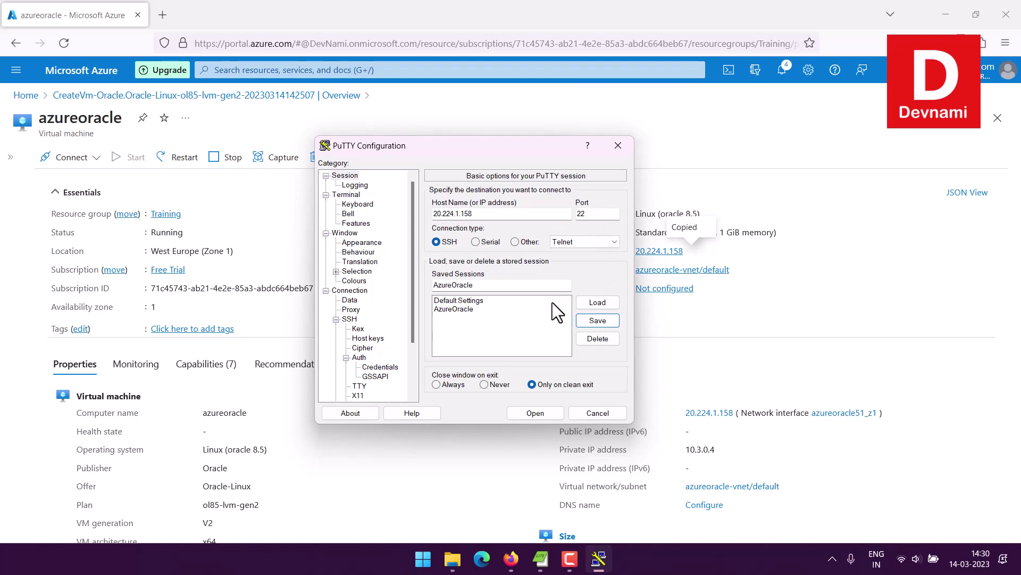
# Open the AzureOracle connection, accept the server's host key and log in as azureuser
pyautogui.click(535, 413)
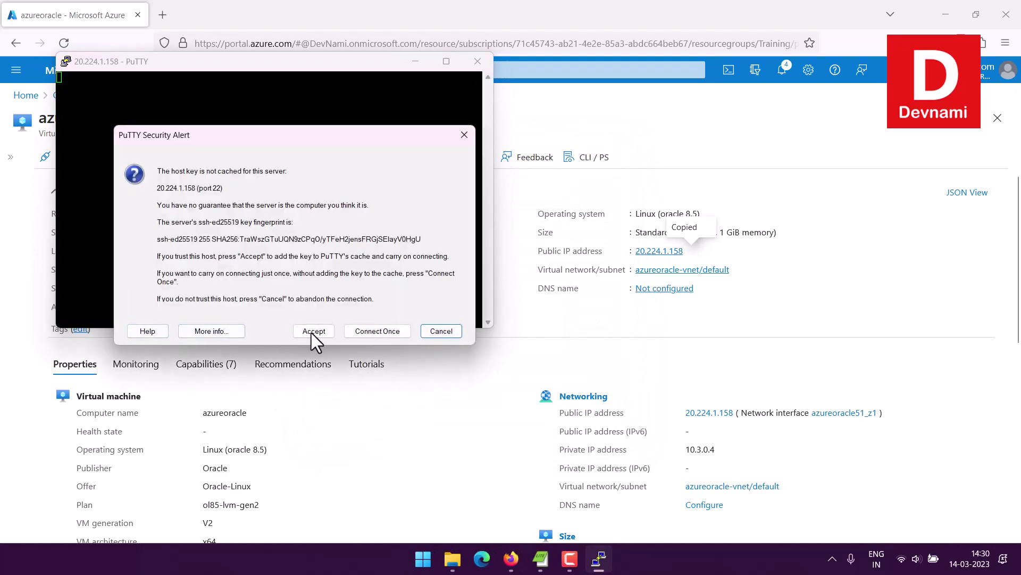
pyautogui.click(314, 331)
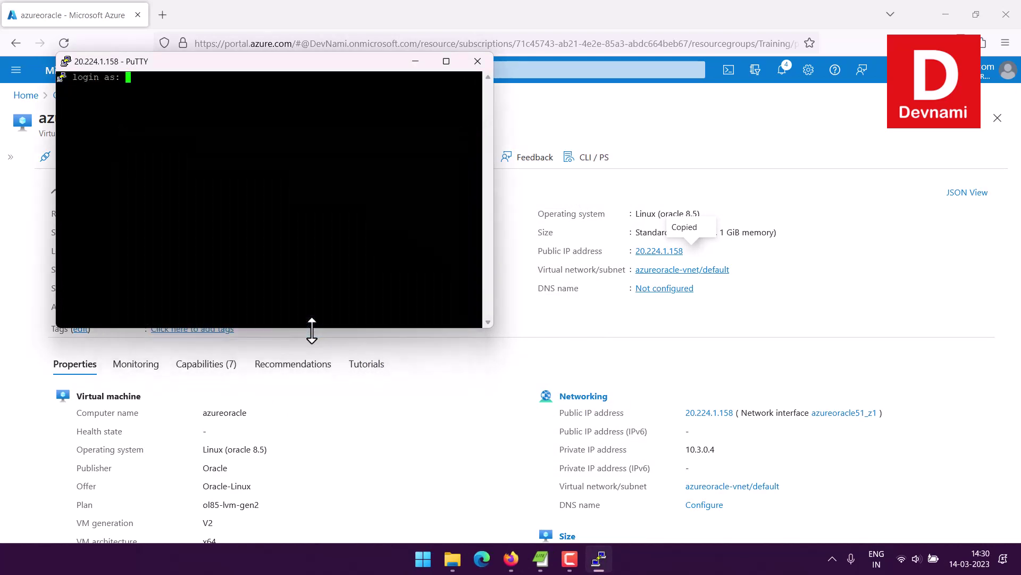
pyautogui.moveTo(232, 68); pyautogui.dragTo(382, 153)
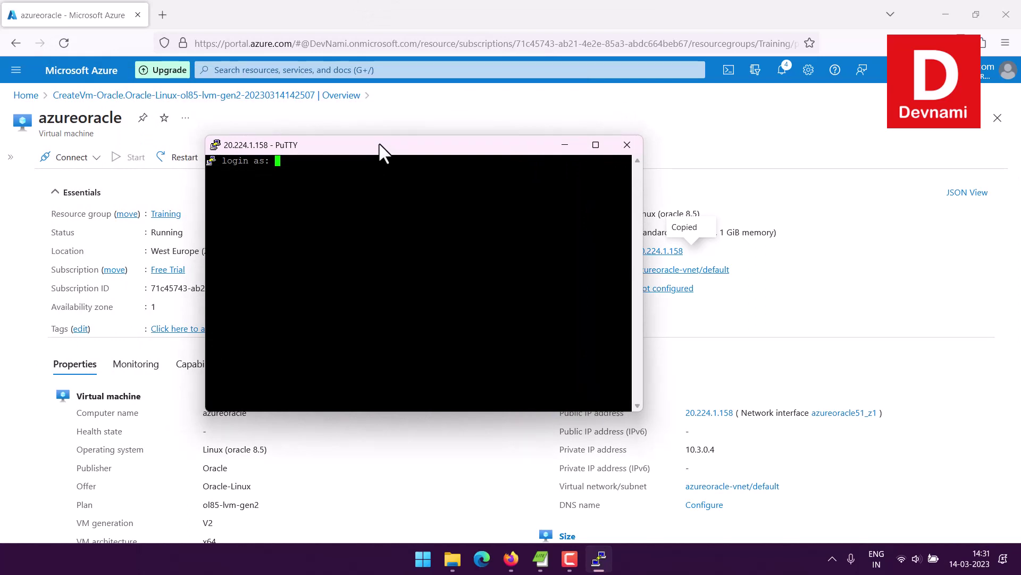
pyautogui.write('azureuser')
pyautogui.press('Return')
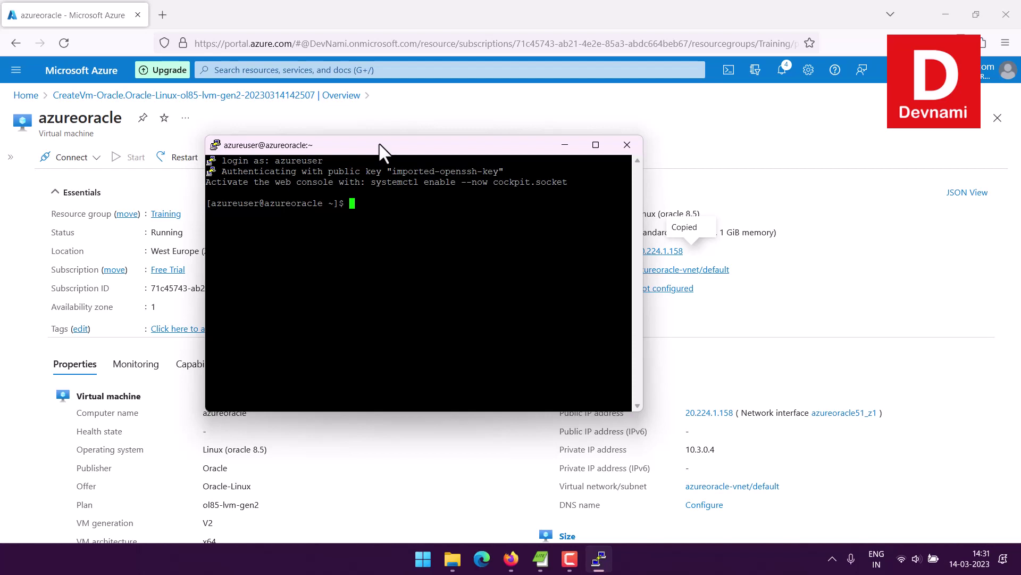
# Run lshw on the virtual machine and review the hardware listing from the beginning to the end
pyautogui.write('lshw')
pyautogui.press('Return')
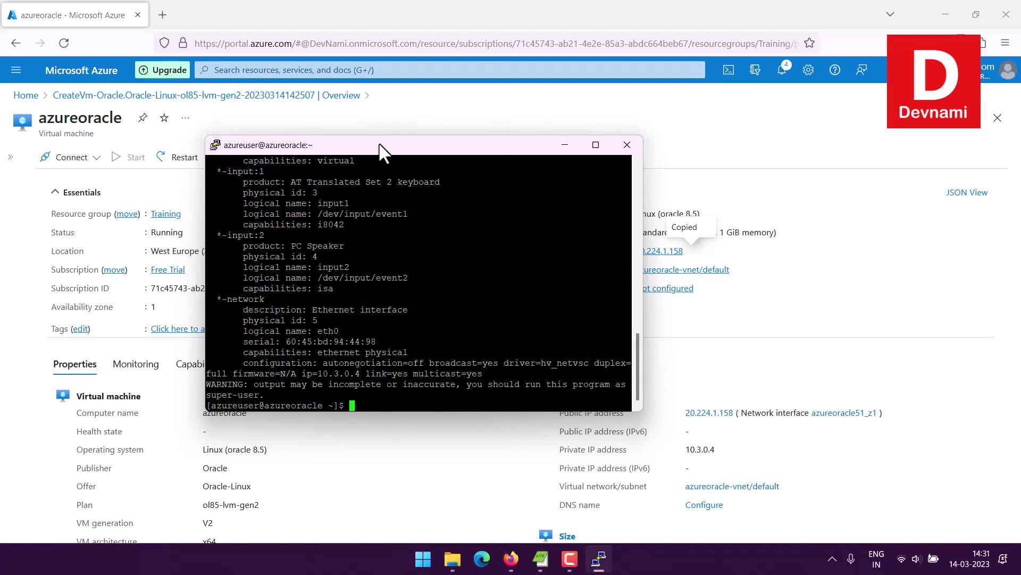
pyautogui.scroll(15, 401, 266)
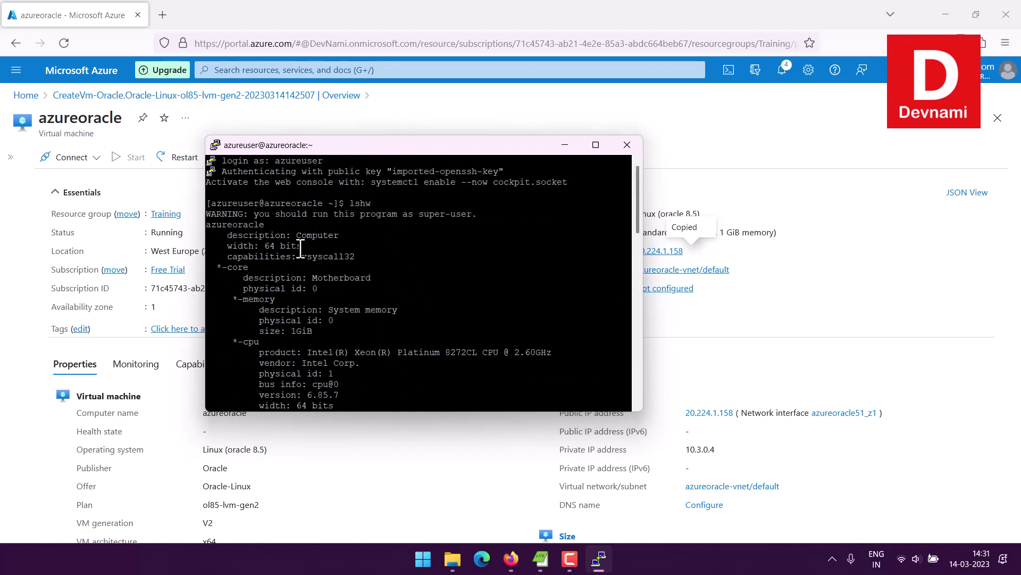
pyautogui.scroll(-15, 438, 296)
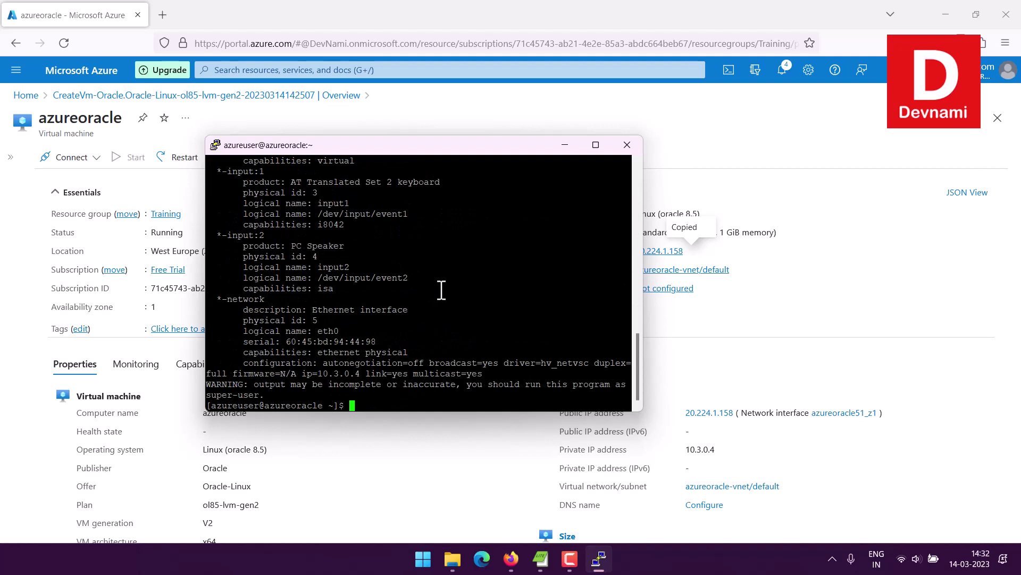
# Run lscpu for the processor details and lshw -short for a condensed hardware summary
pyautogui.write('lscpu')
pyautogui.press('Return')
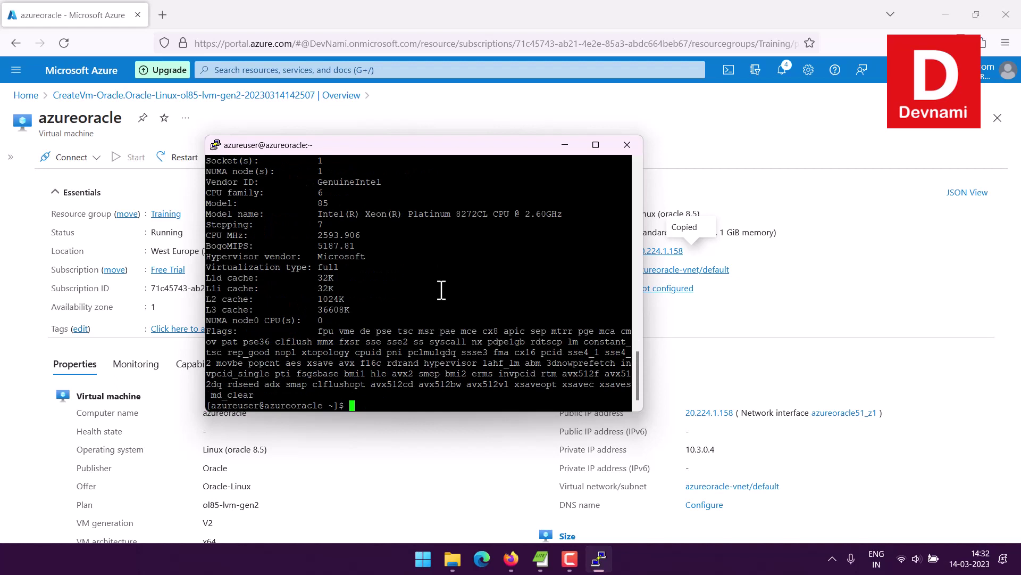
pyautogui.write('lshw -short')
pyautogui.press('Return')
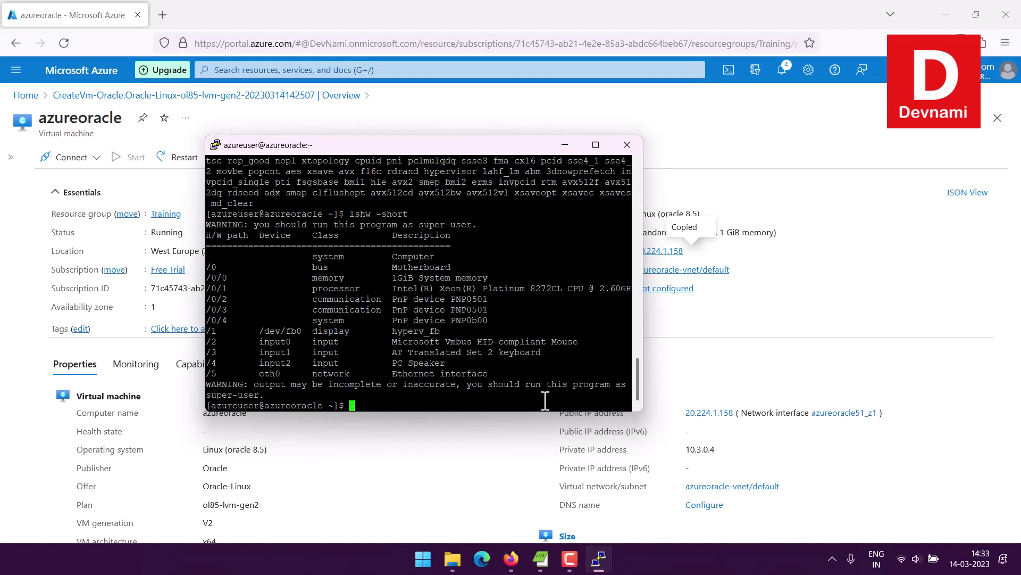
# Minimize the terminal and open the creation form for a new Azure virtual machine from the portal's Virtual machines list
pyautogui.click(570, 559)
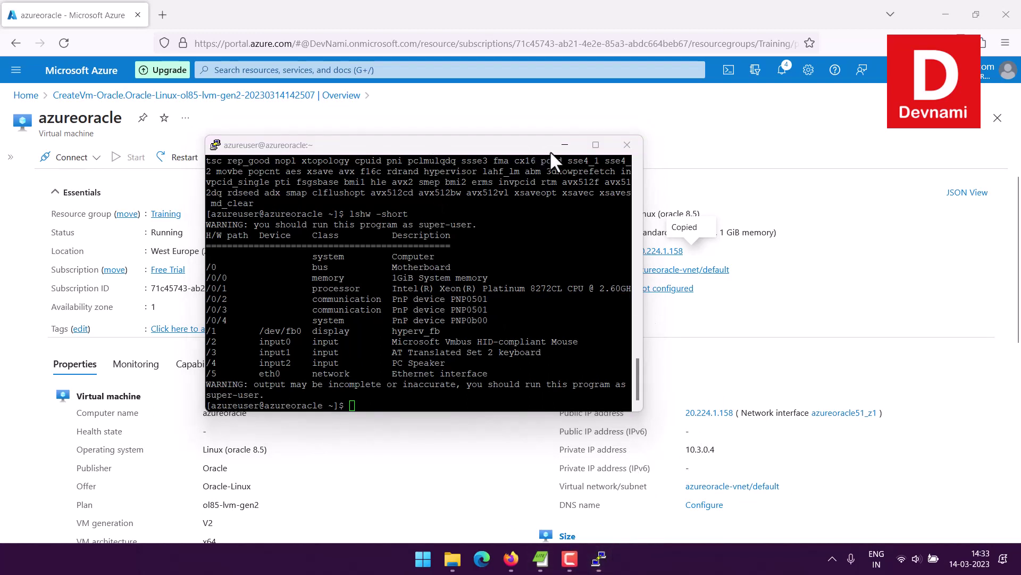
pyautogui.click(565, 144)
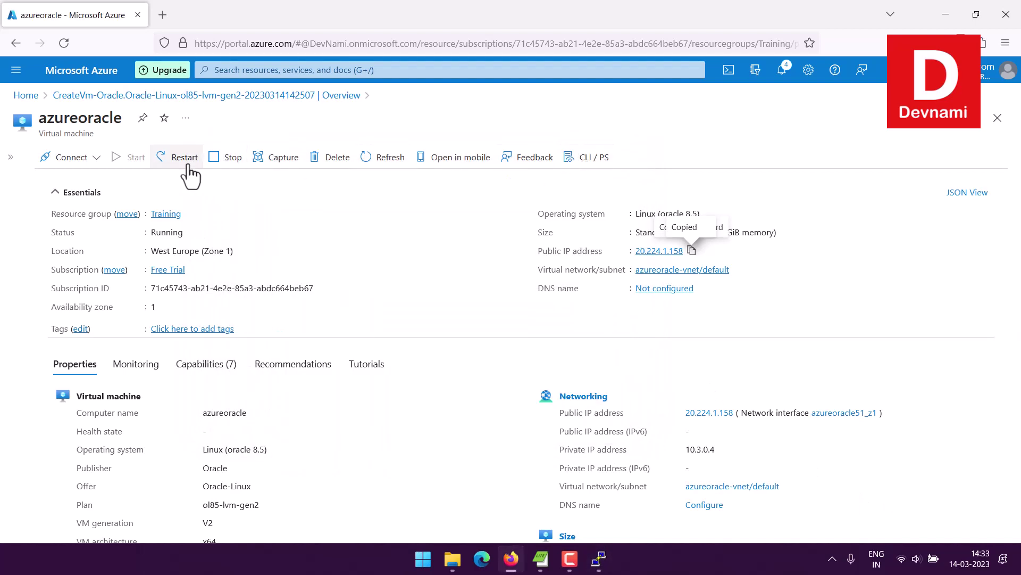
pyautogui.click(26, 95)
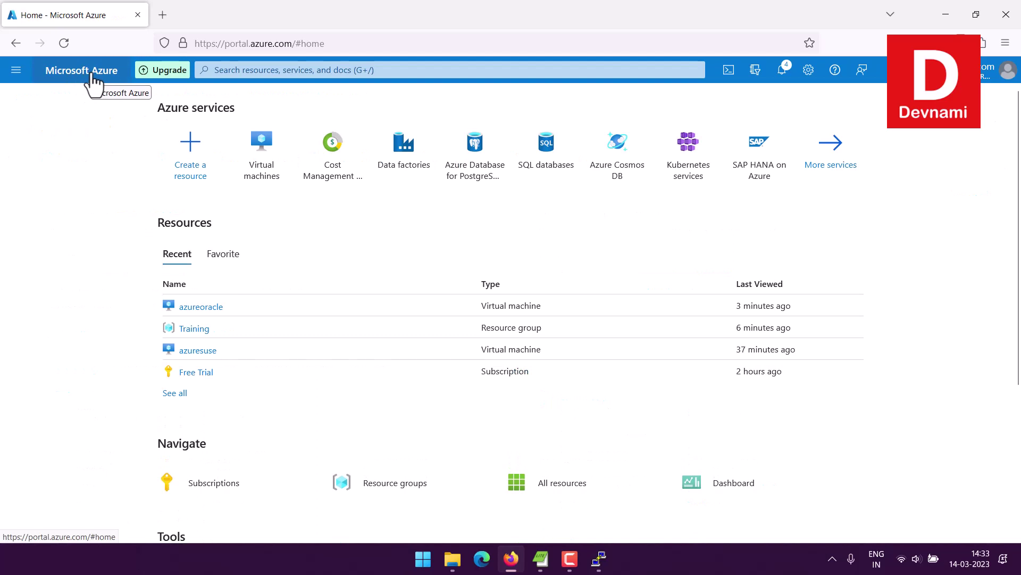
pyautogui.click(262, 174)
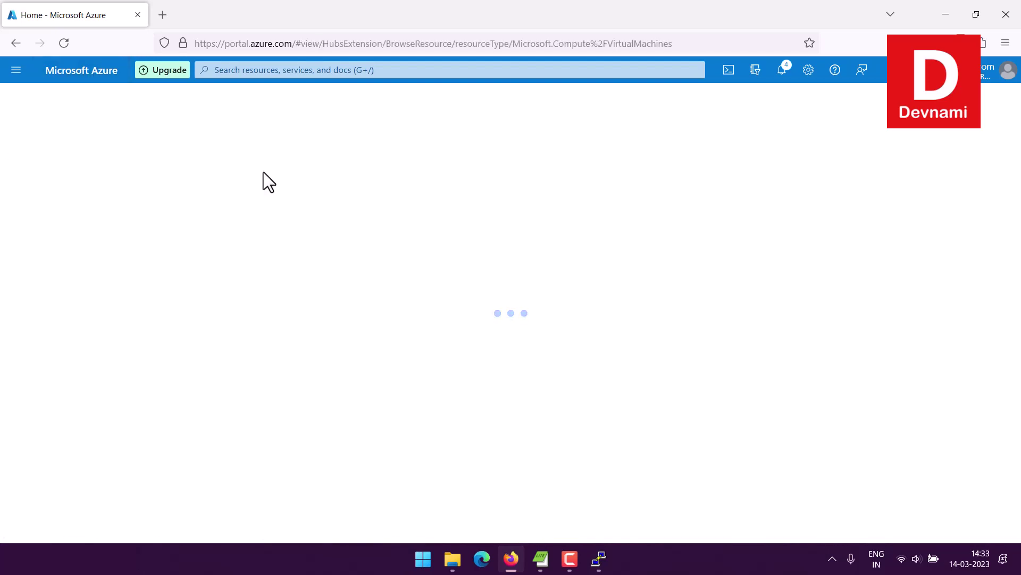
pyautogui.click(66, 159)
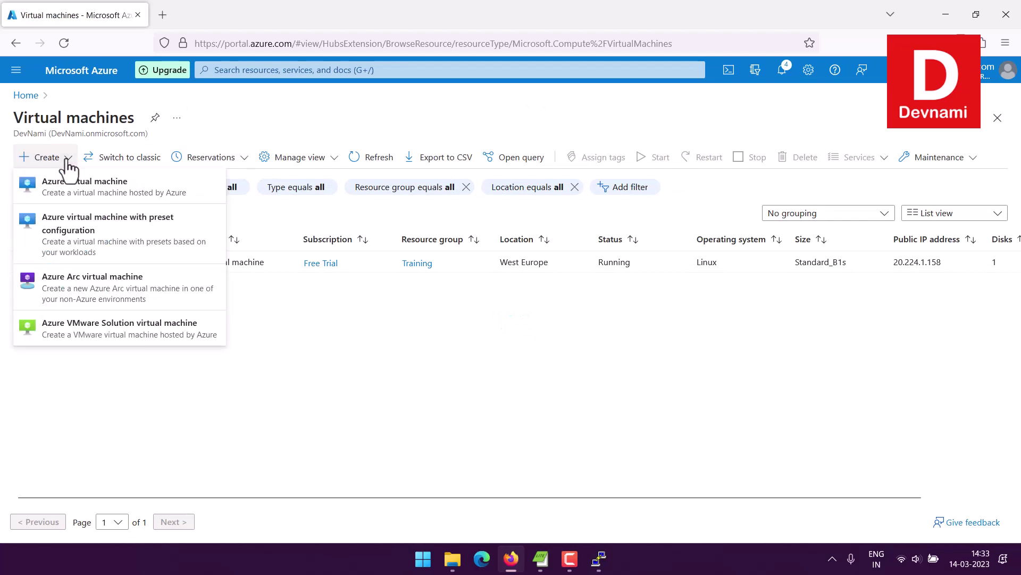
pyautogui.click(80, 202)
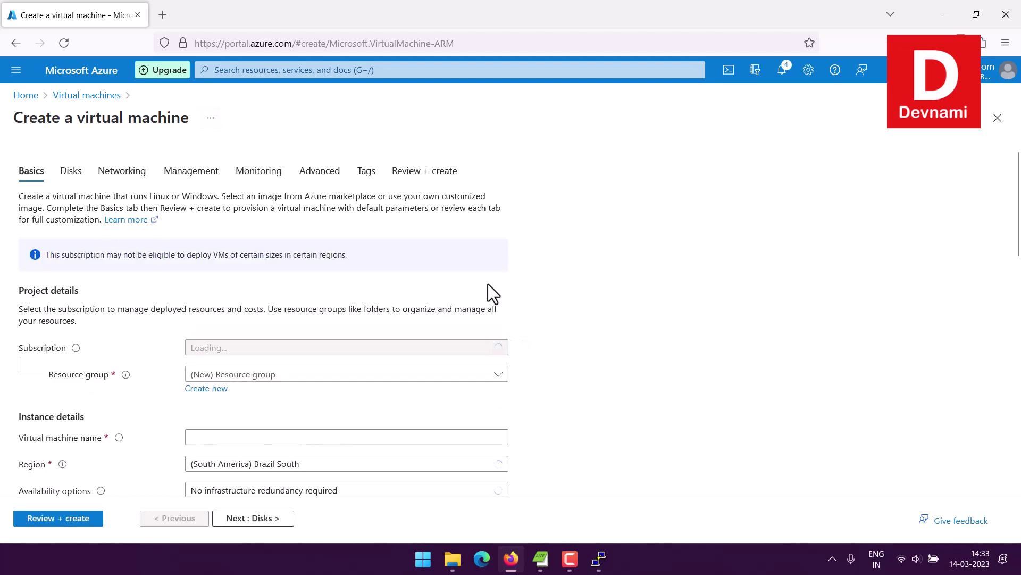
# Examine the new virtual machine's basic settings, from region, image and size to the administrator account and inbound port rules
pyautogui.scroll(-3, 643, 290)
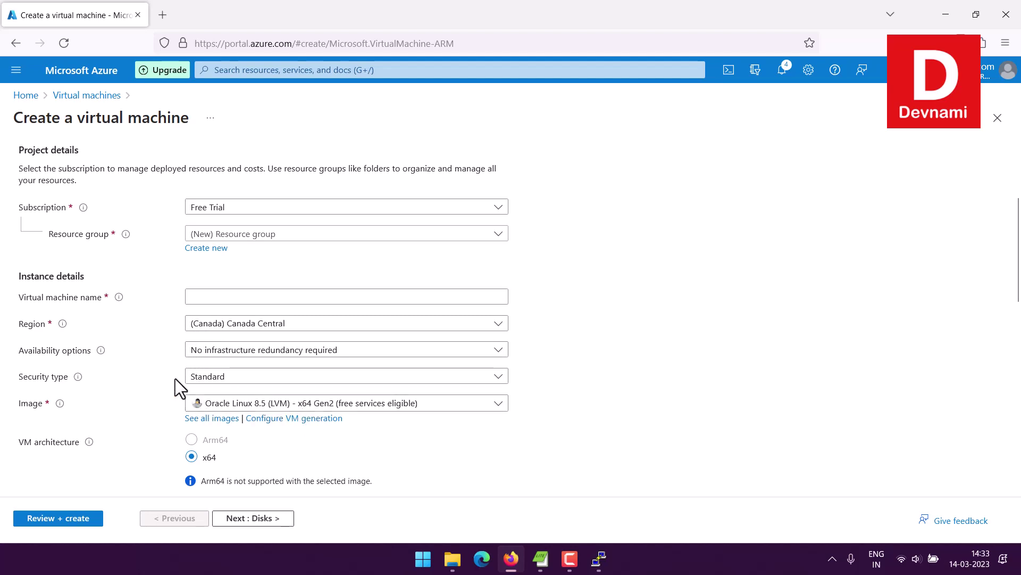
pyautogui.scroll(-3, 160, 366)
pyautogui.scroll(-2, 159, 366)
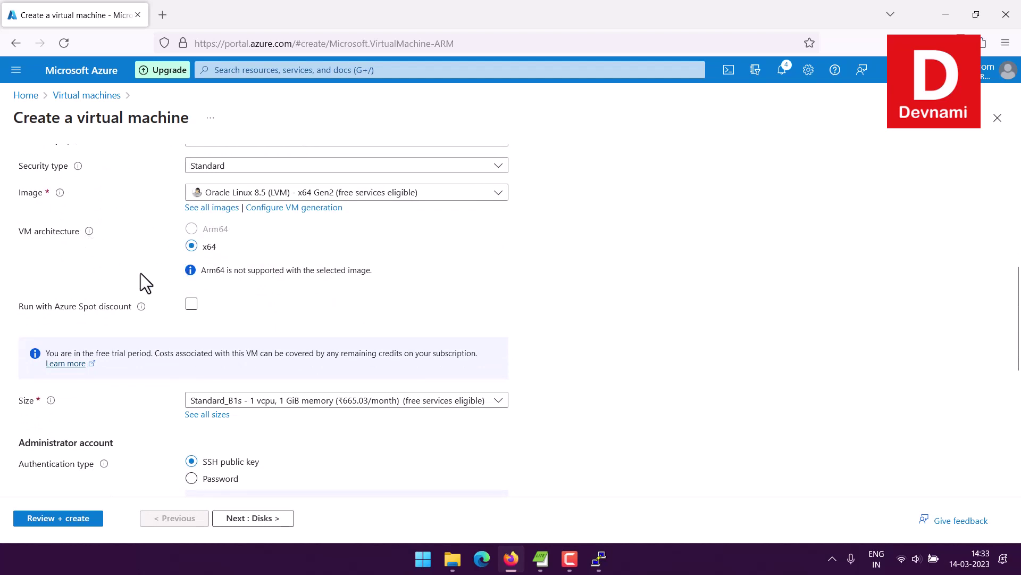
pyautogui.scroll(-2, 142, 274)
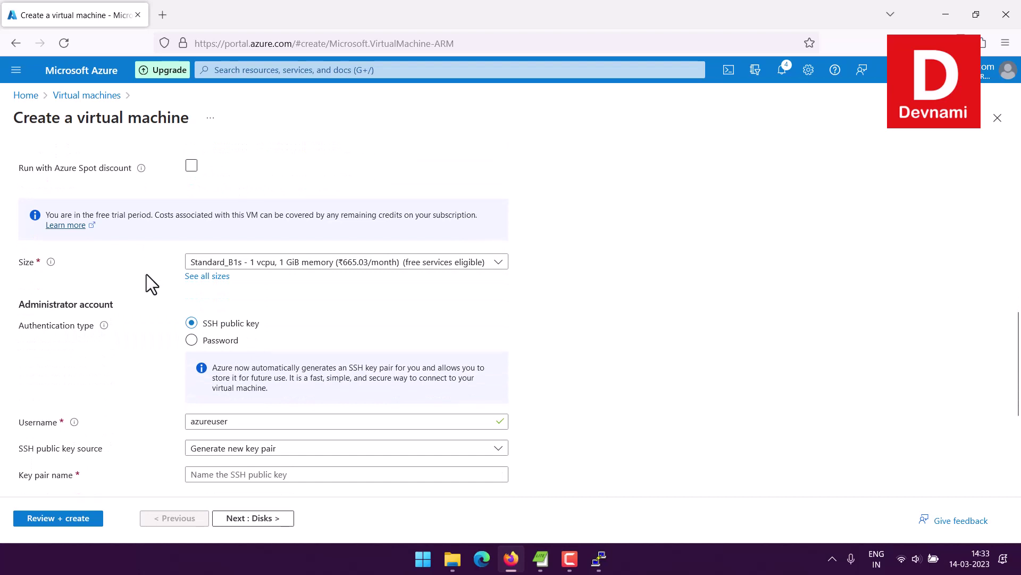
pyautogui.scroll(1, 146, 274)
pyautogui.scroll(-2, 607, 196)
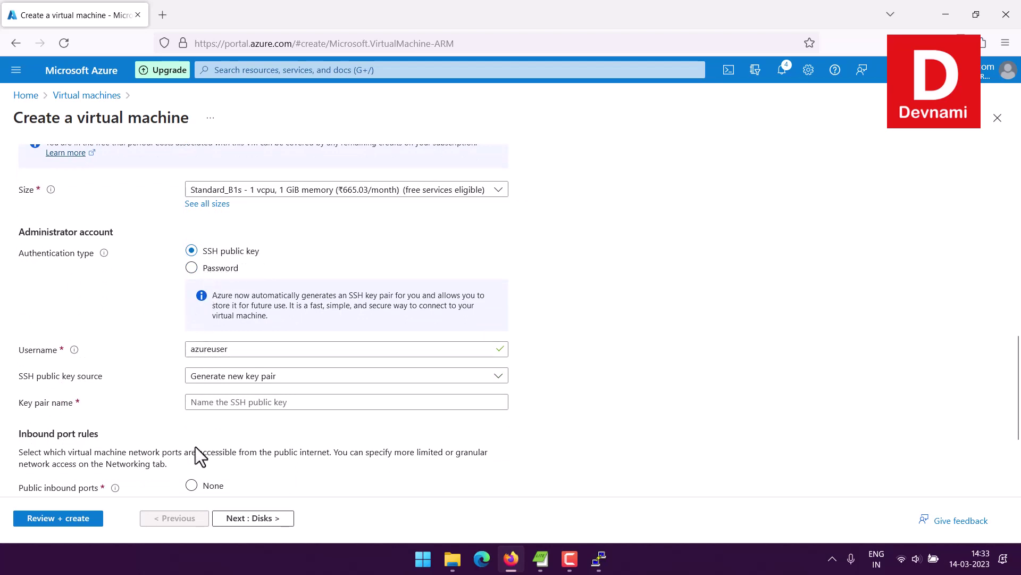
pyautogui.scroll(-3, 130, 335)
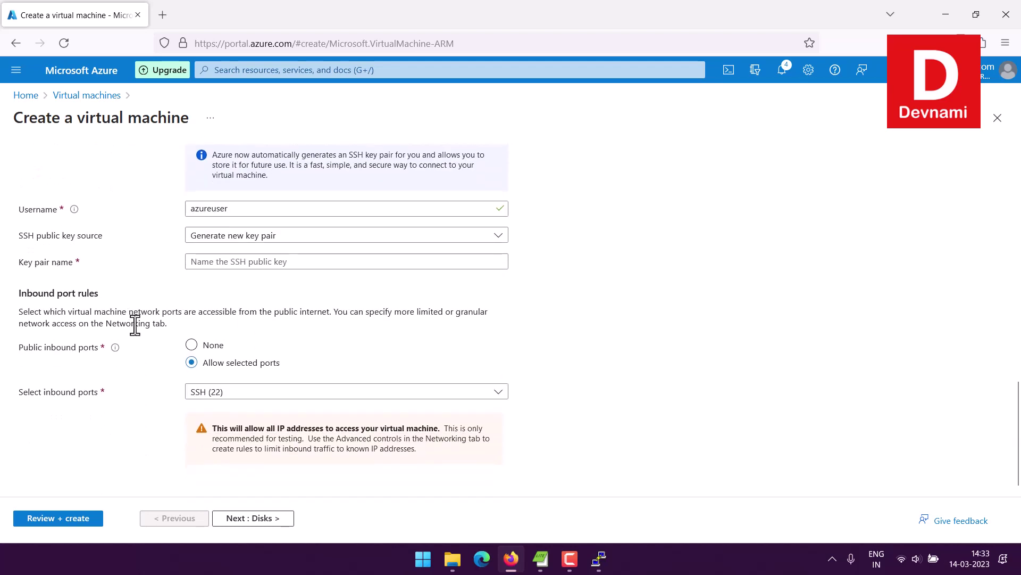
pyautogui.scroll(-1, 135, 325)
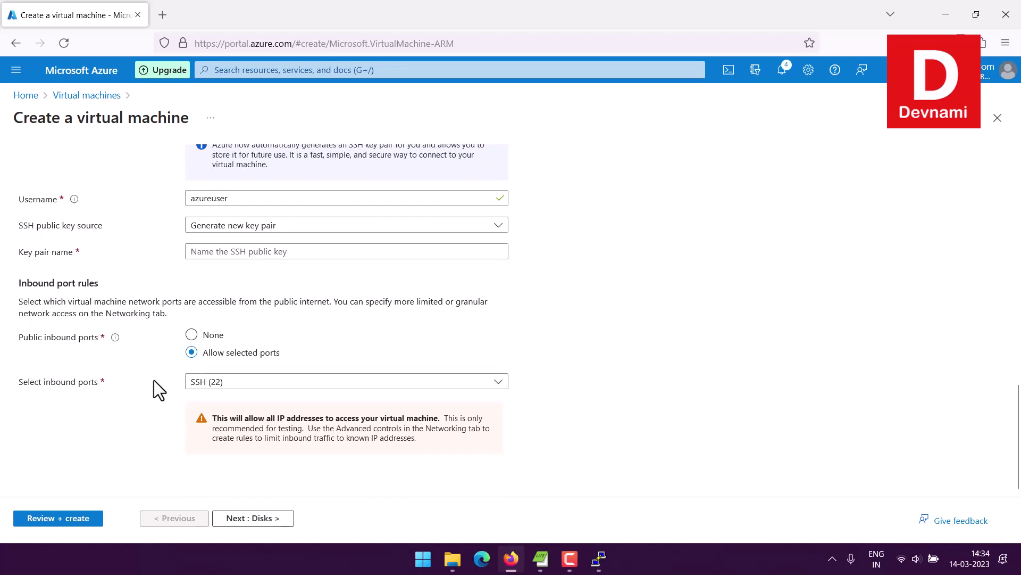
# Leave the creation form and open the azureoracle virtual machine's overview to check its public IP address
pyautogui.click(87, 95)
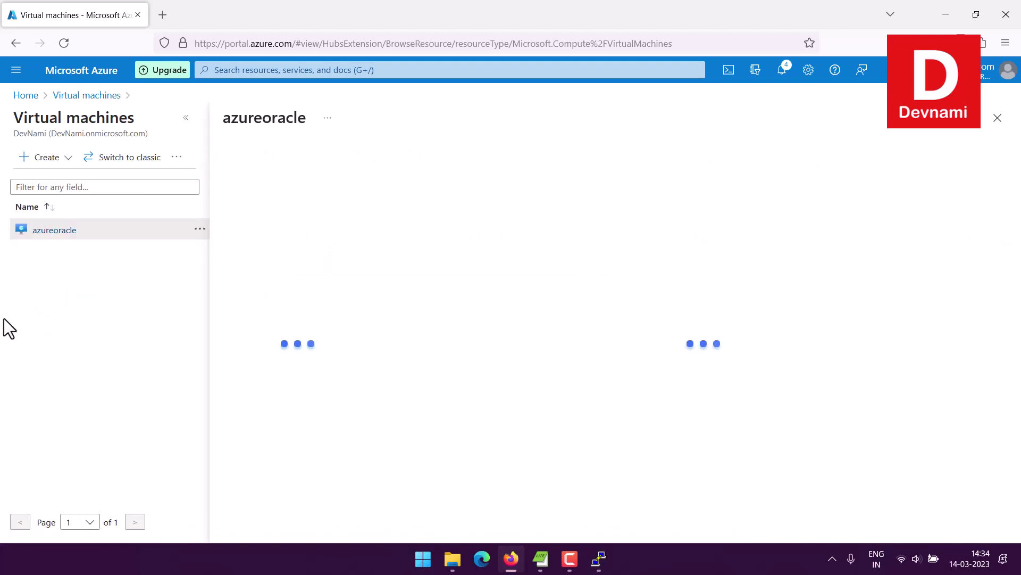
pyautogui.click(185, 118)
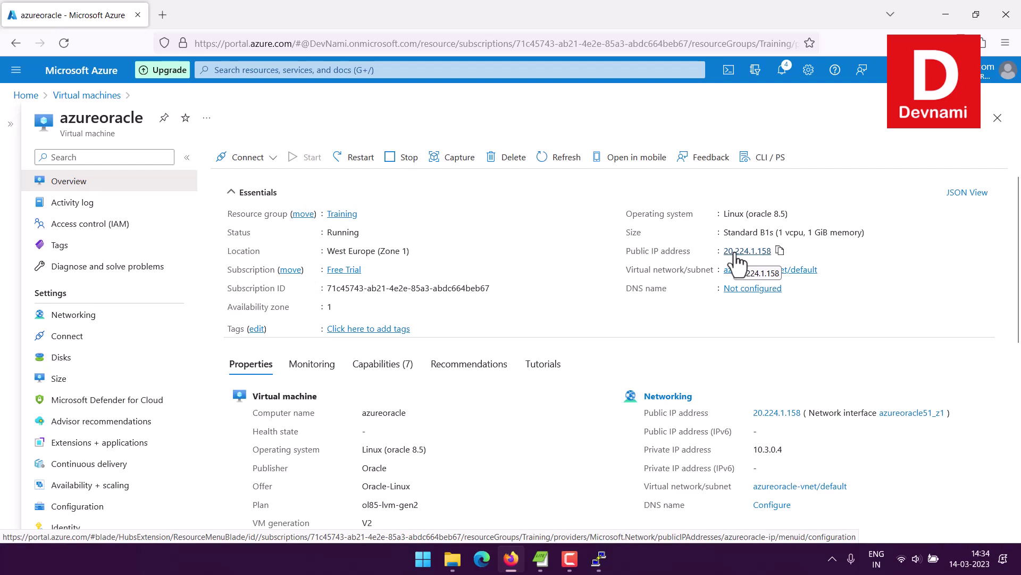
# Launch puttygen.exe from the Portables folder, look at its key import option, and close the key generator
pyautogui.click(453, 561)
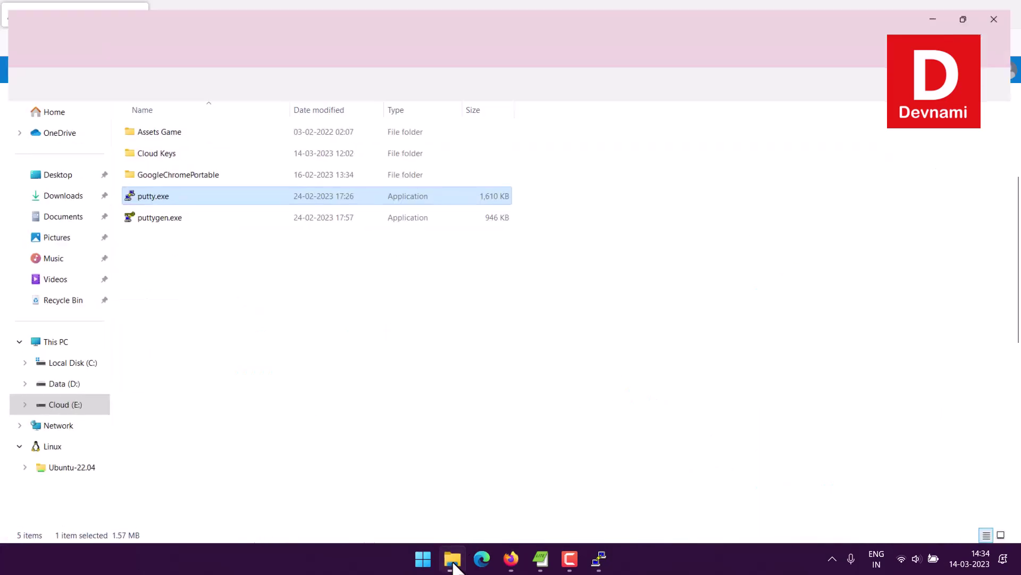
pyautogui.doubleClick(172, 209)
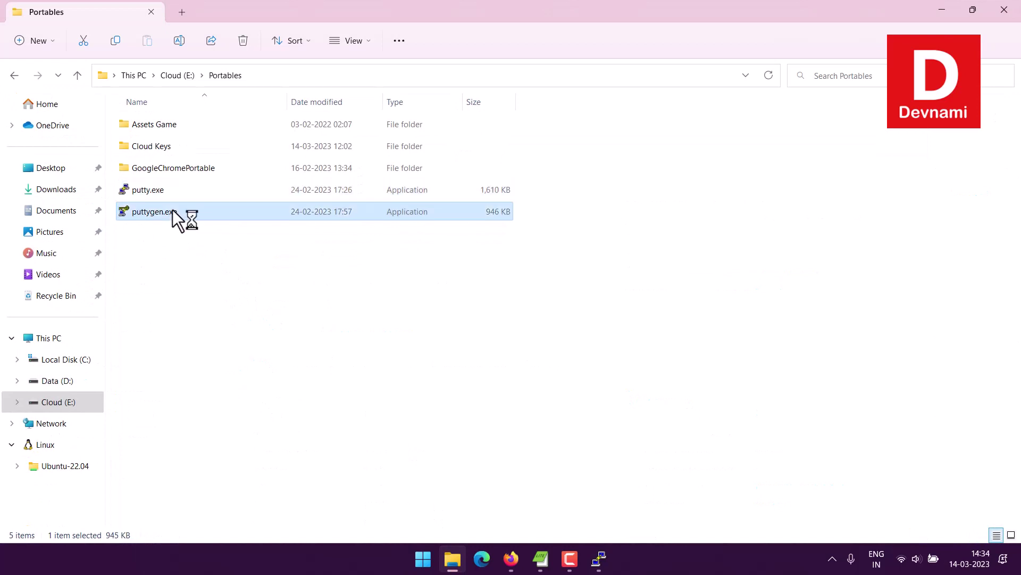
pyautogui.click(362, 160)
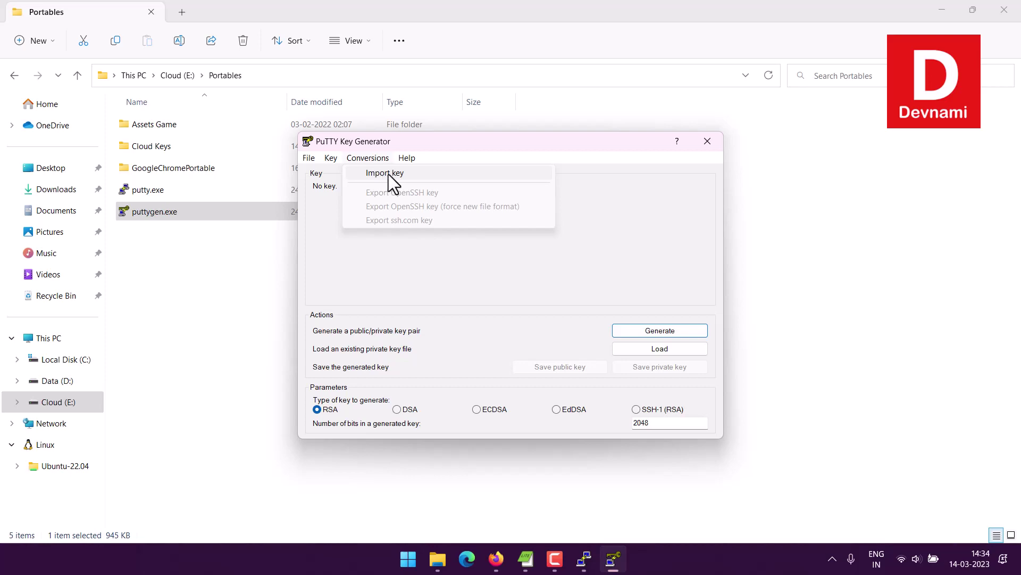
pyautogui.click(563, 380)
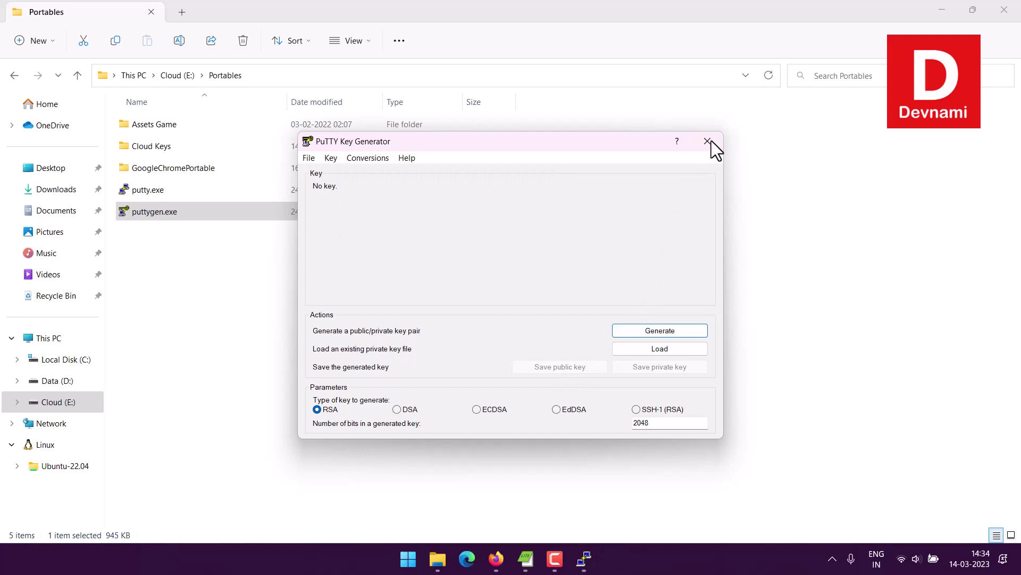
pyautogui.click(710, 142)
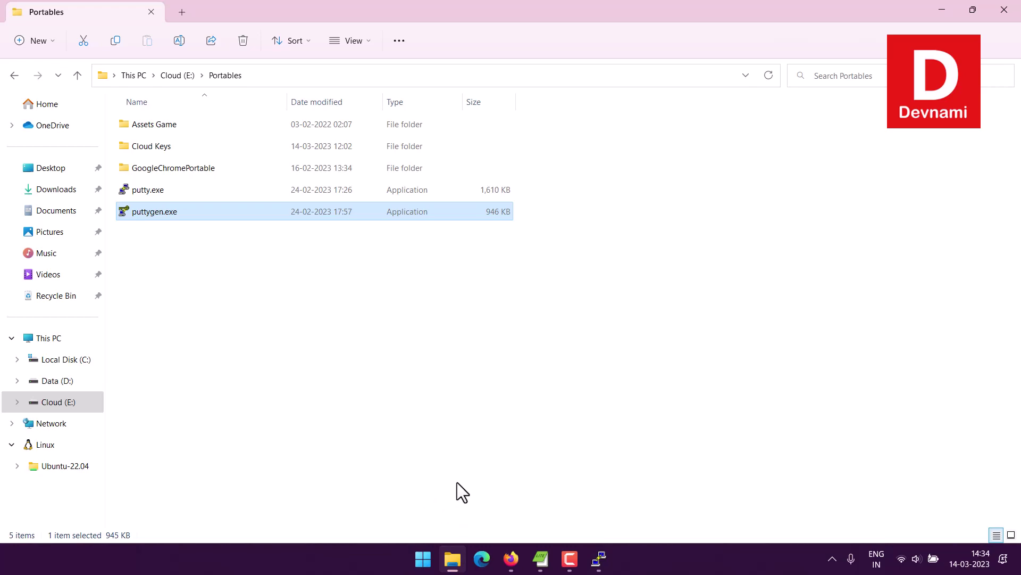
# Return to the PuTTY terminal and end the SSH session with the exit command
pyautogui.click(598, 559)
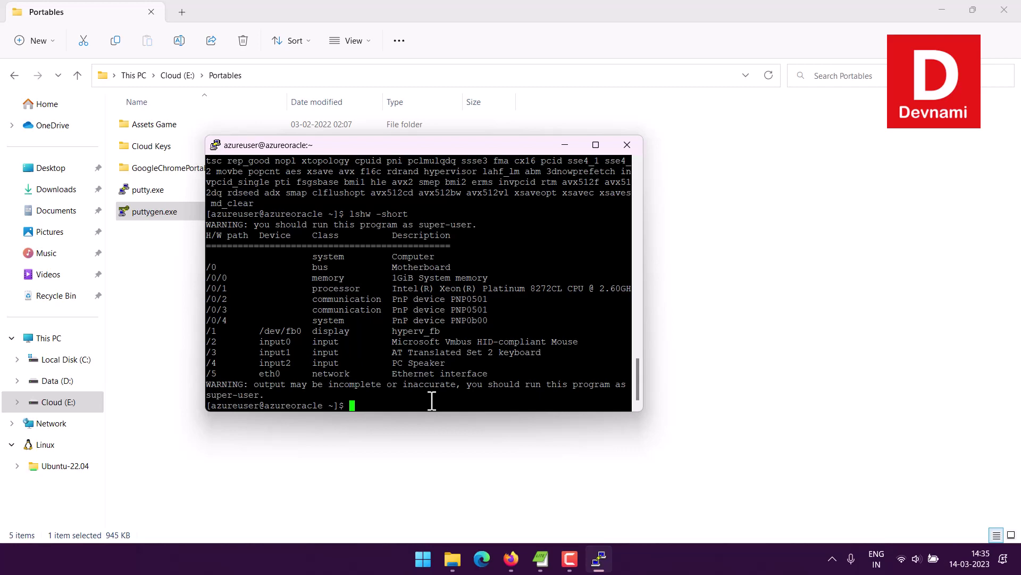
pyautogui.click(511, 559)
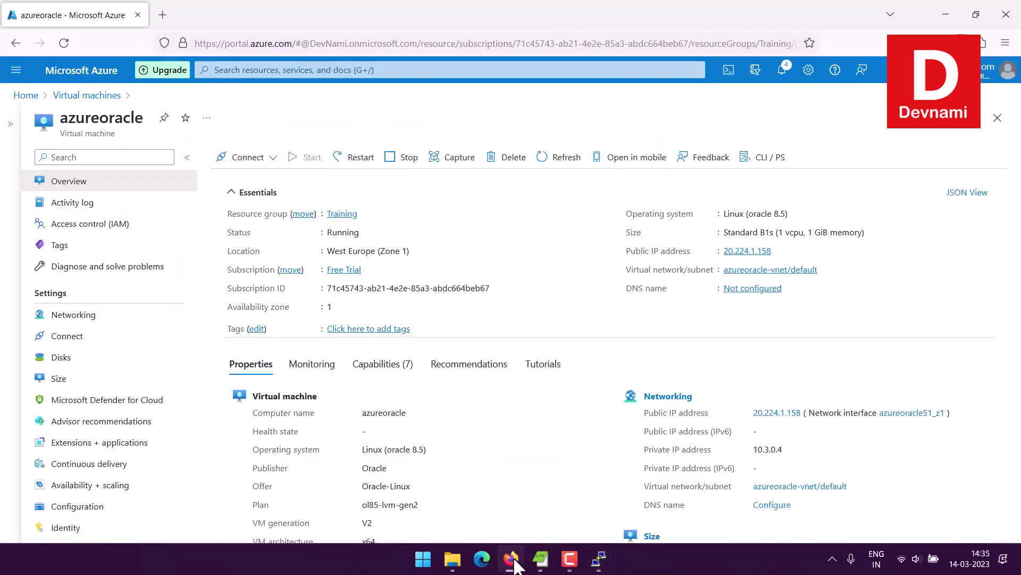
pyautogui.click(599, 560)
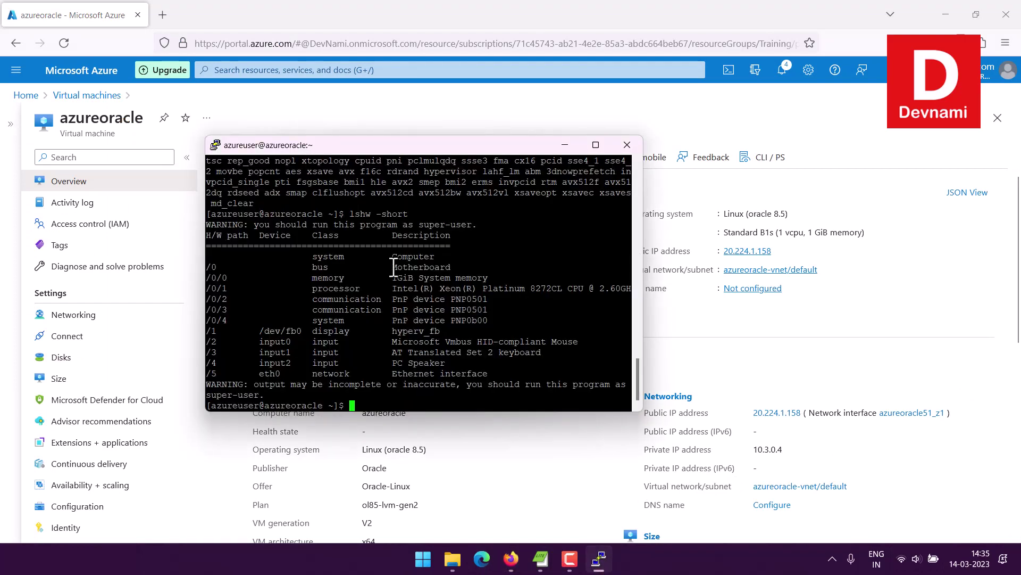
pyautogui.write('exit')
pyautogui.press('Return')
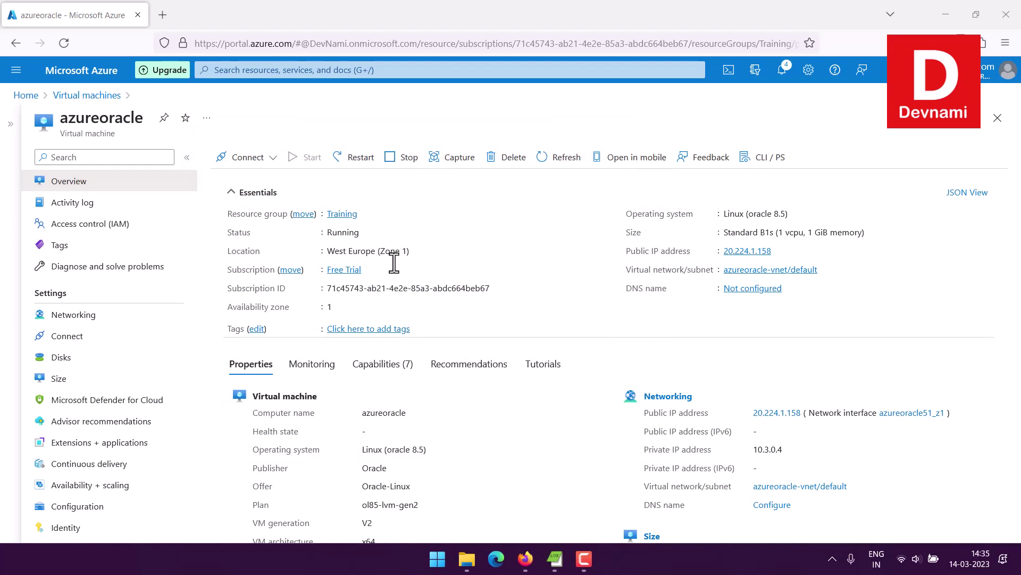
# Stop the azureoracle virtual machine from its overview page in the Azure portal
pyautogui.click(398, 159)
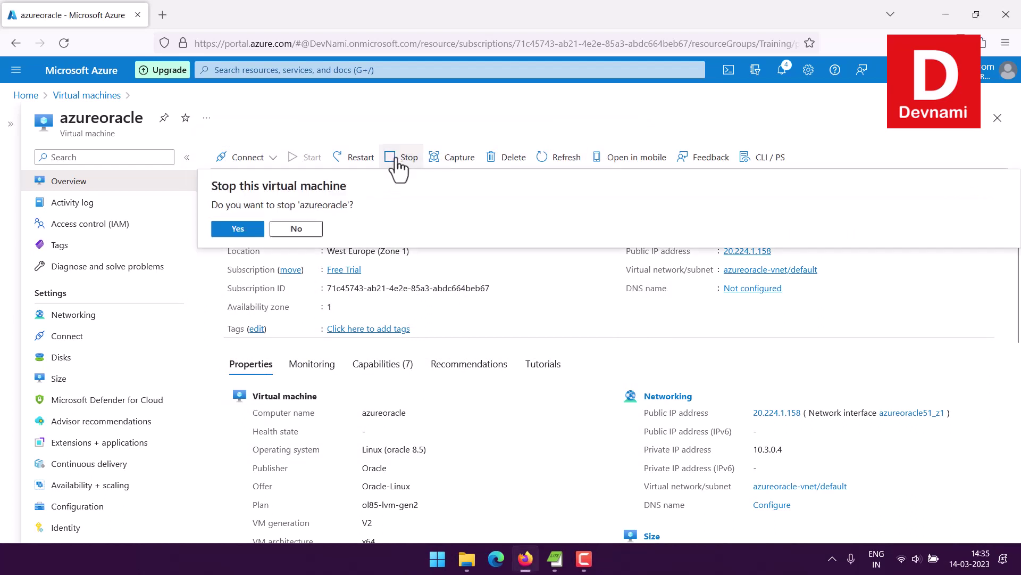
pyautogui.click(229, 229)
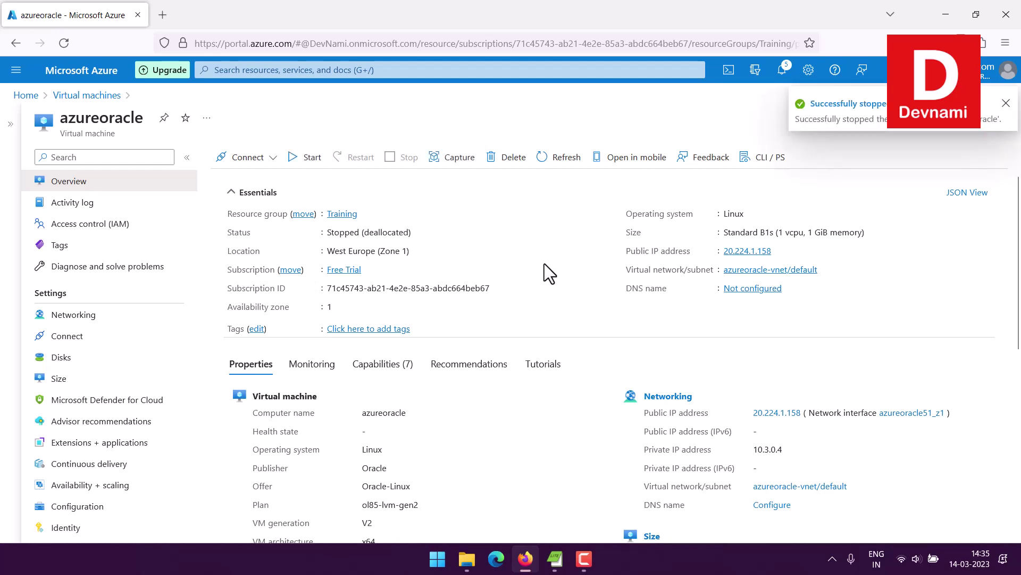
# Force-delete the azureoracle virtual machine together with its OS disk, network interfaces and public IP addresses, and return to the Virtual machines list
pyautogui.click(510, 170)
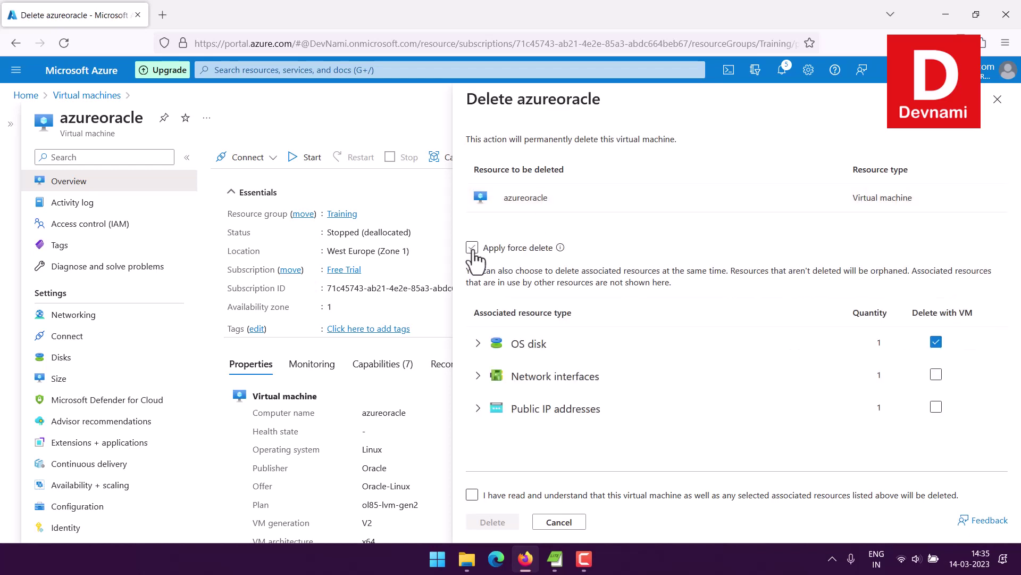
pyautogui.click(473, 248)
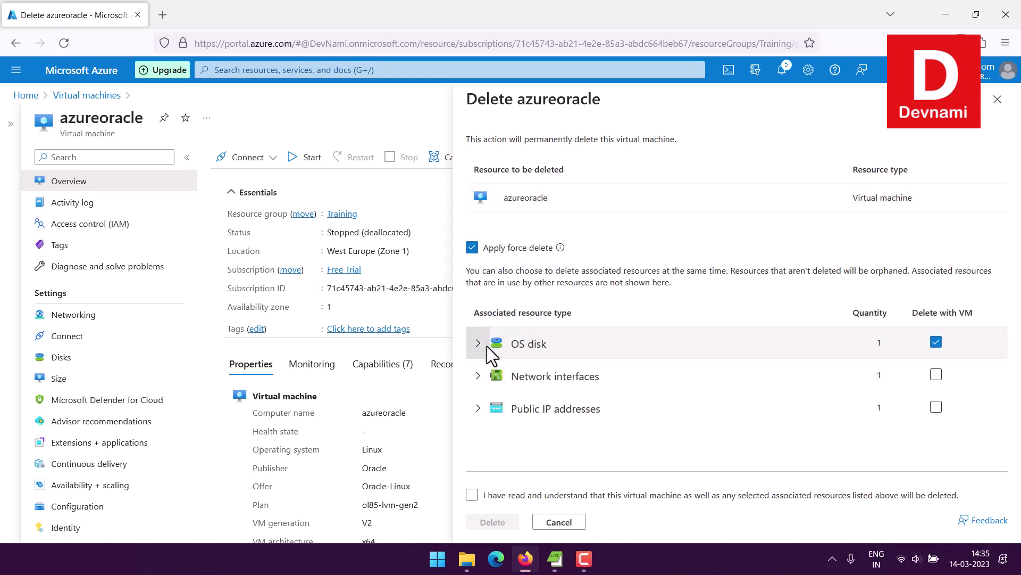
pyautogui.click(936, 375)
pyautogui.click(936, 407)
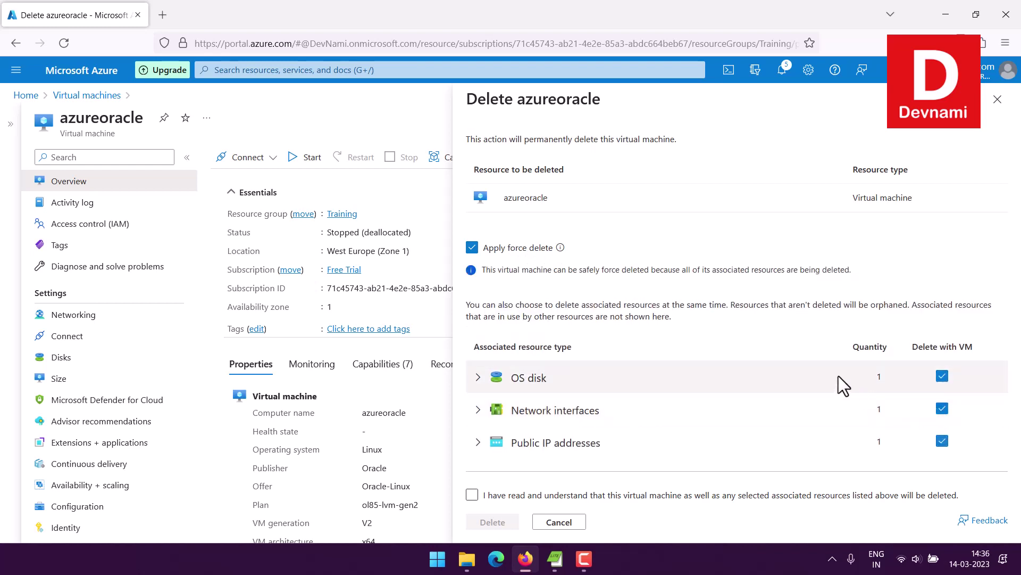
pyautogui.click(479, 496)
pyautogui.click(493, 522)
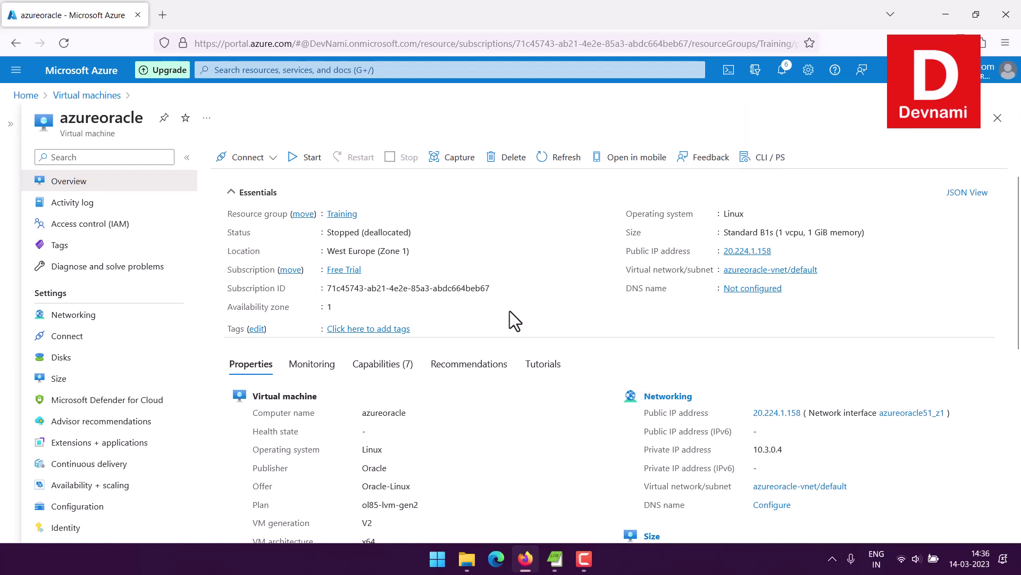
pyautogui.click(79, 96)
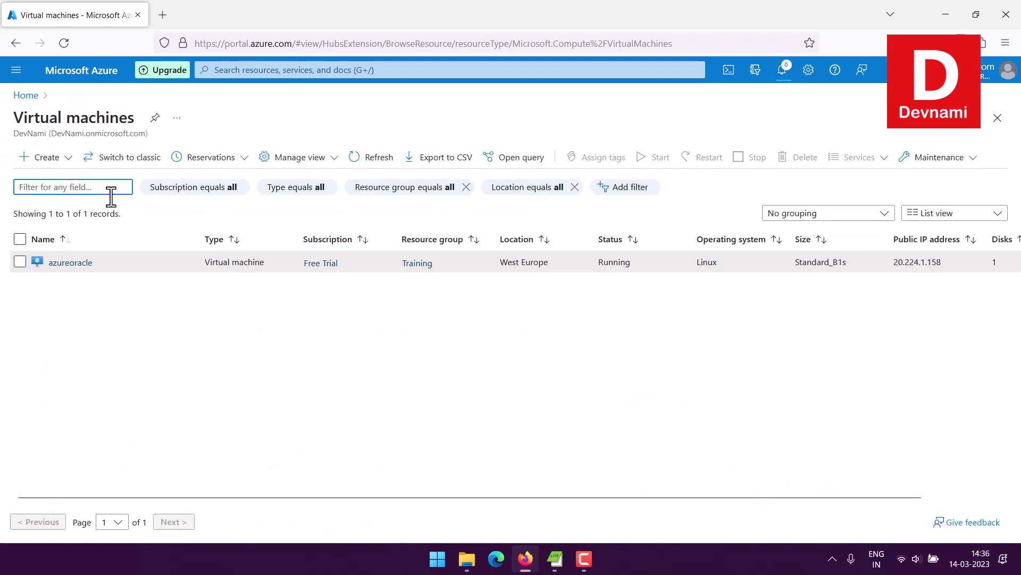